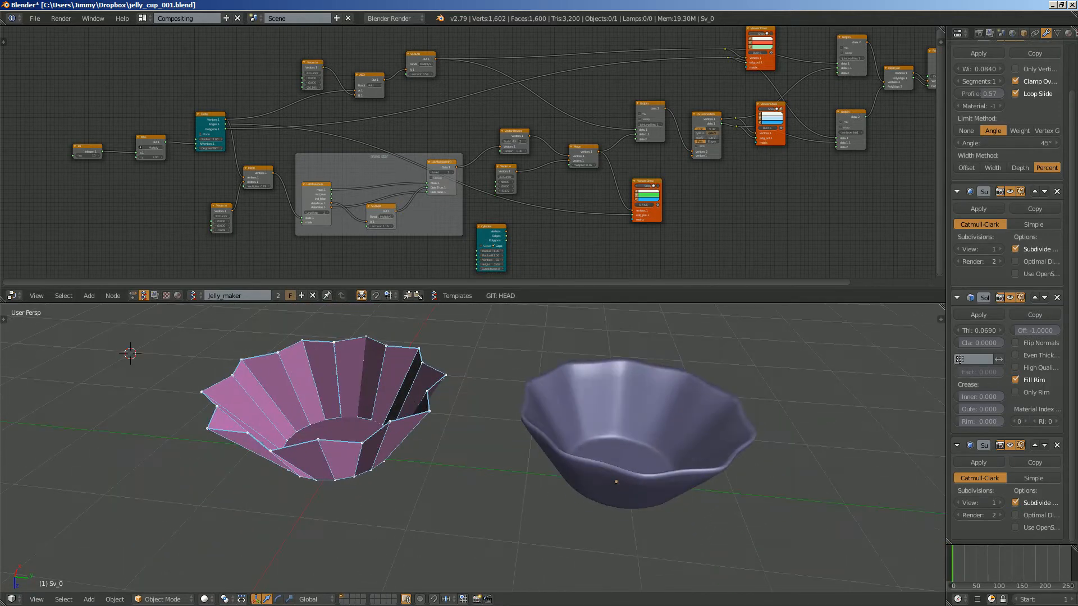
Step: Widen the properties editor and set the smooth cup's Solidify thickness to 0.14 and Bevel width to 0.116
key(a)
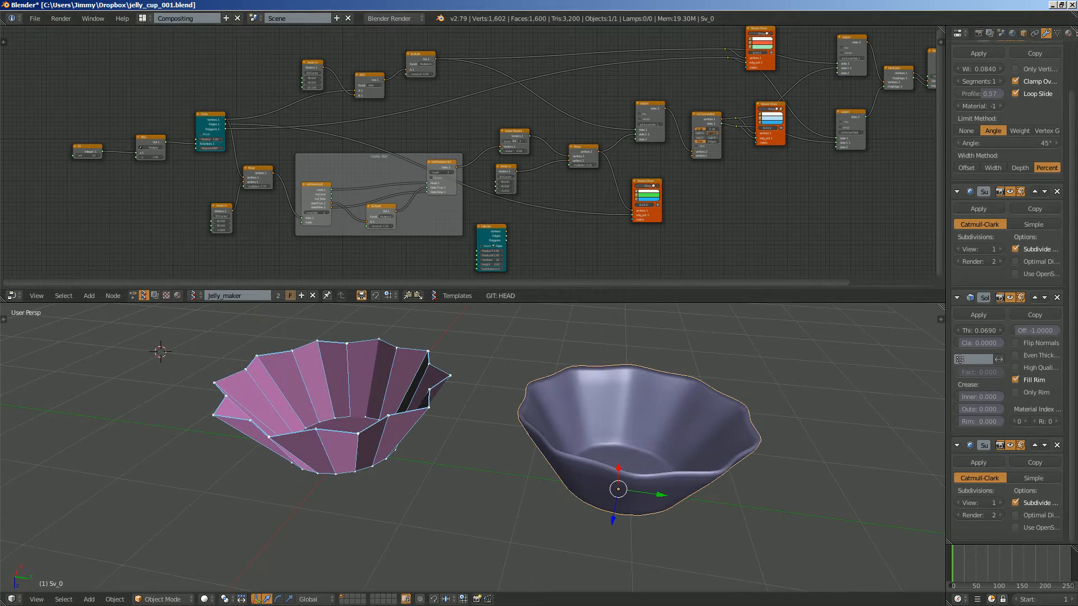
drag(946, 286, 897, 285)
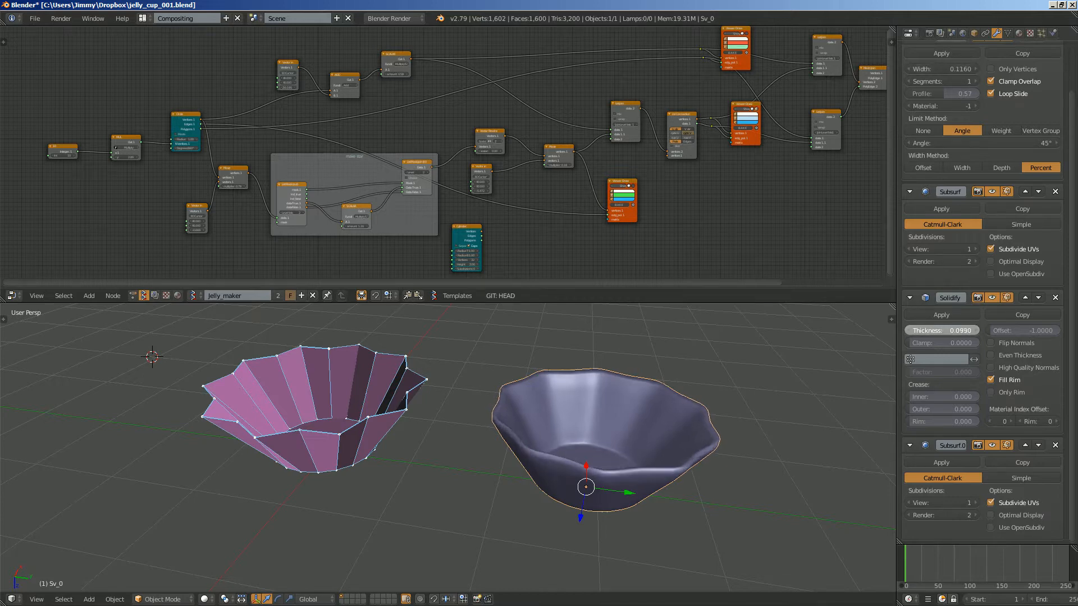
middle_drag(505, 438, 483, 407)
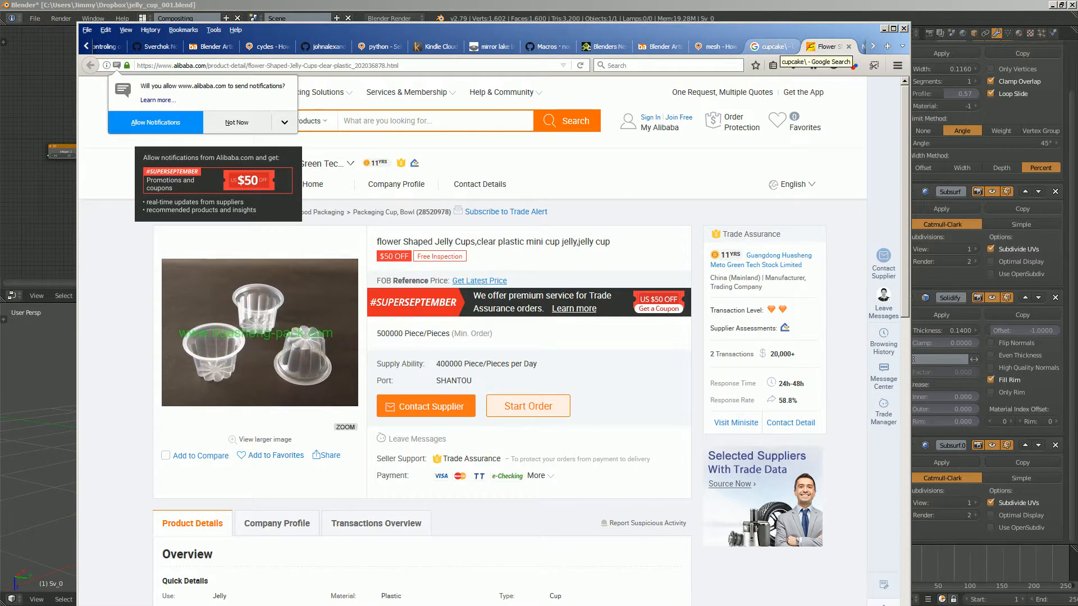
Step: Browse the cupcake image results and the flower-shaped jelly cup product page for reference shapes
drag(772, 34, 765, 31)
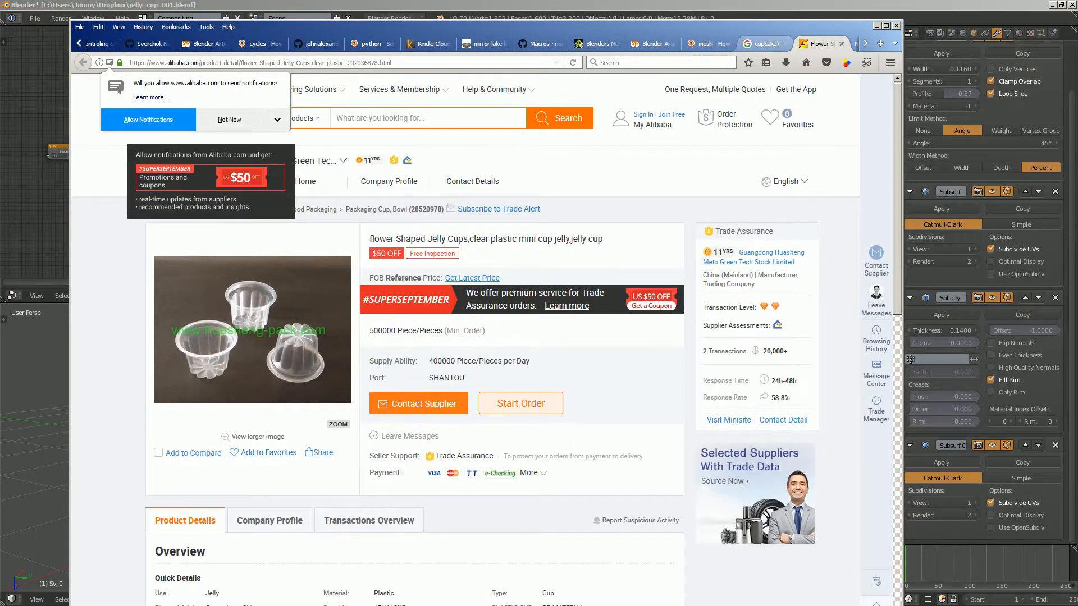
click(764, 44)
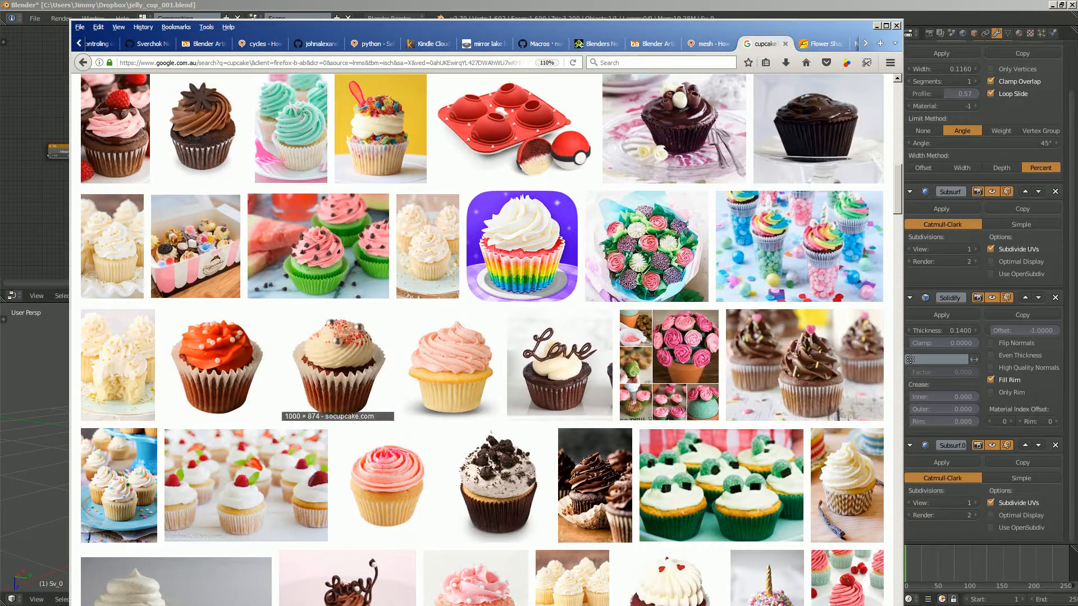
scroll(483, 337, up, 8)
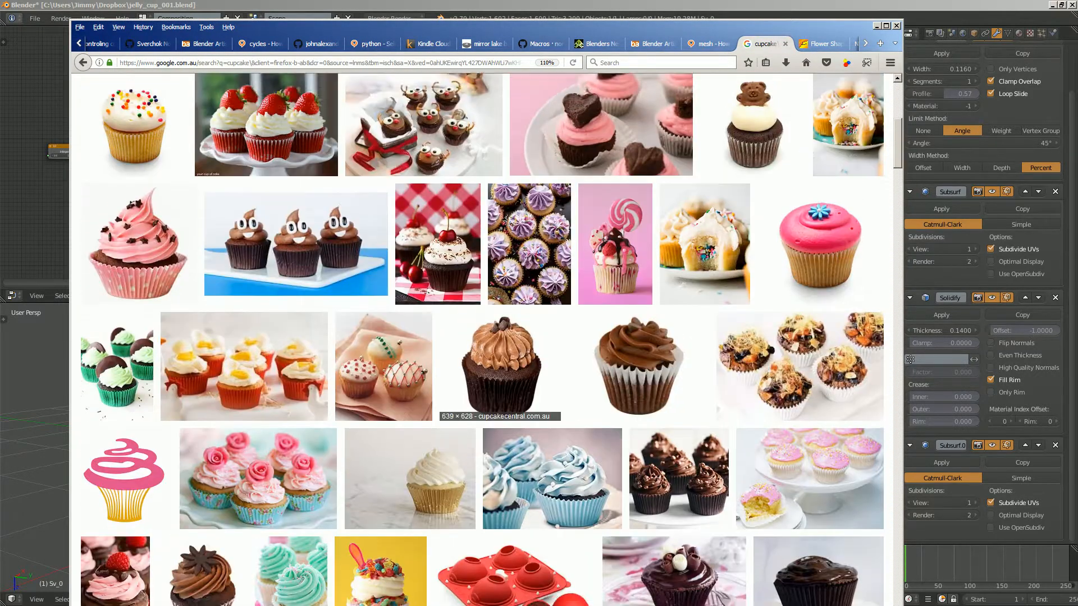
scroll(483, 337, down, 2)
scroll(483, 337, up, 3)
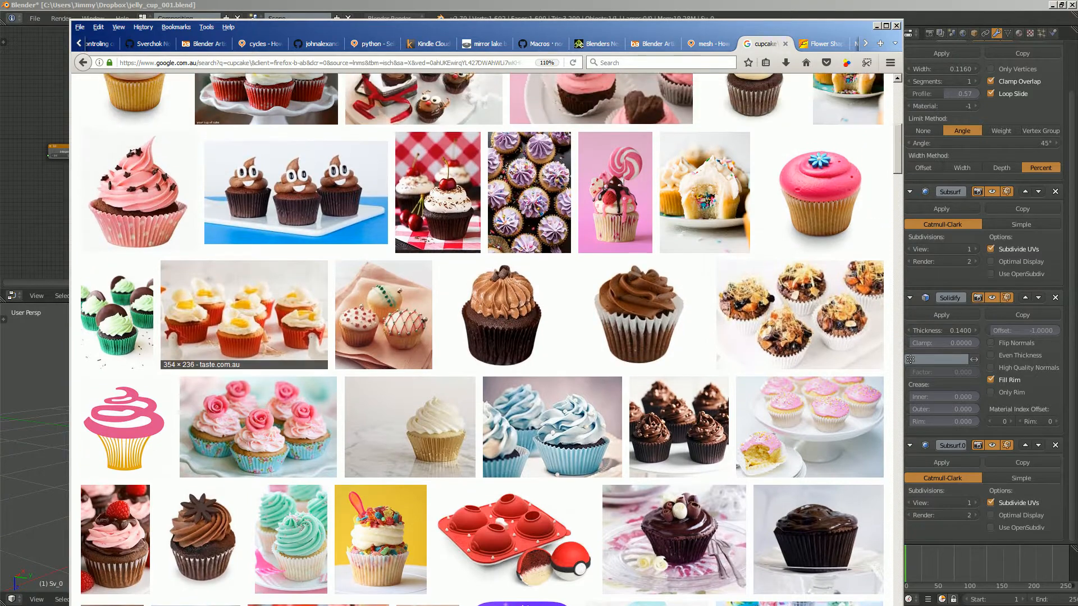
scroll(482, 337, up, 4)
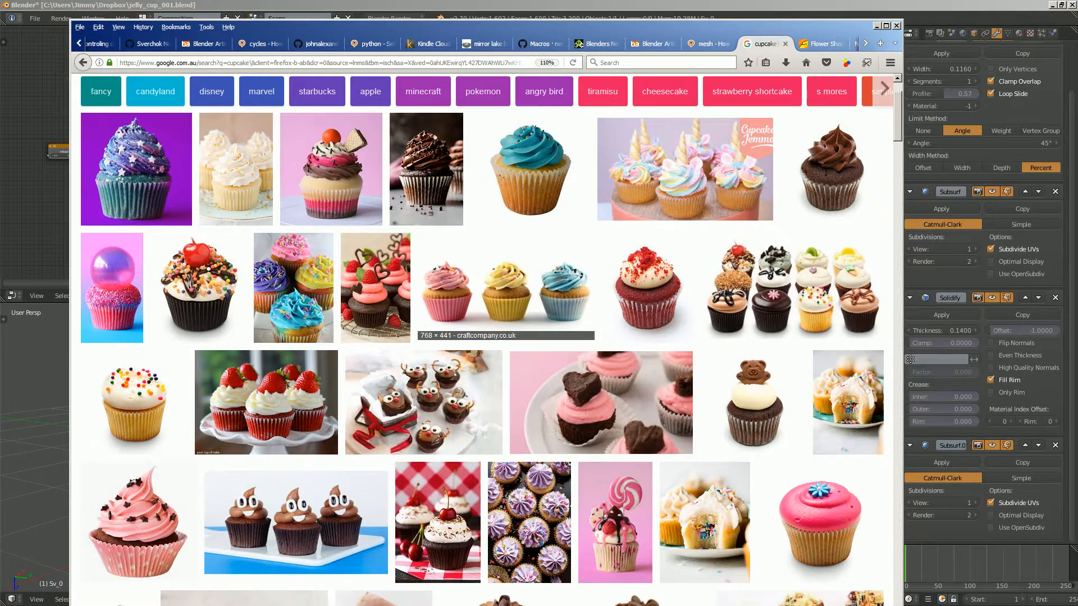
scroll(561, 304, down, 4)
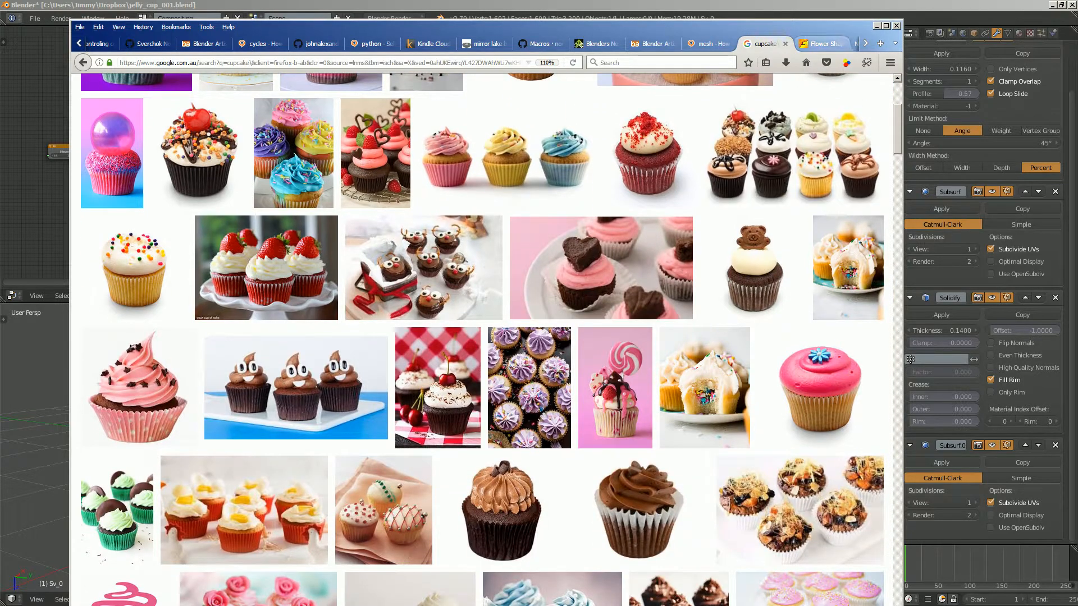
key(ctrl+Tab)
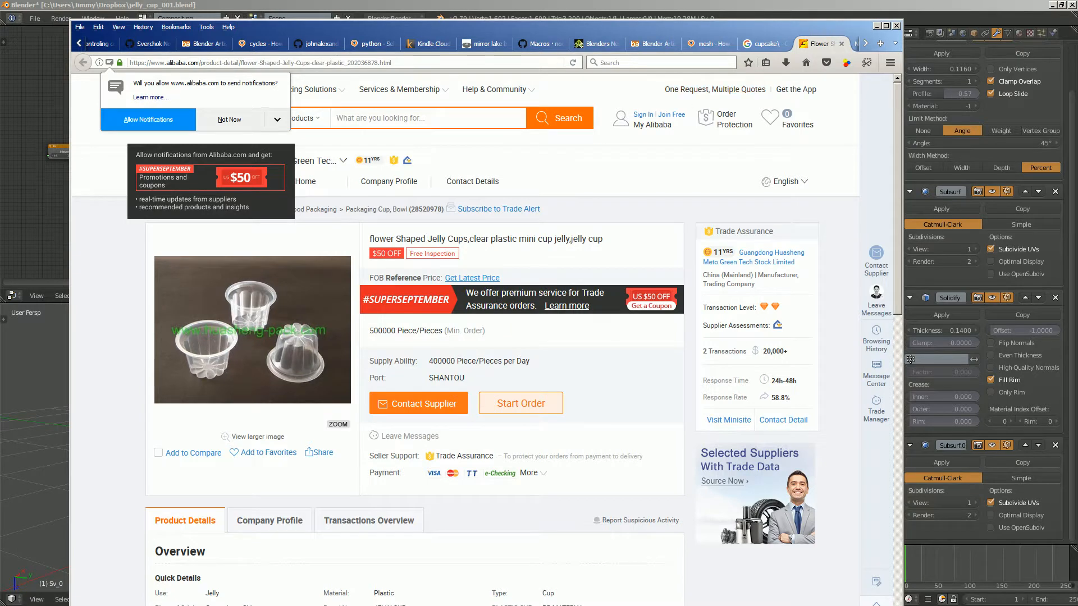
Step: Switch back to Blender and delete the smooth cup object, keeping only the node-generated preview
key(alt+Tab)
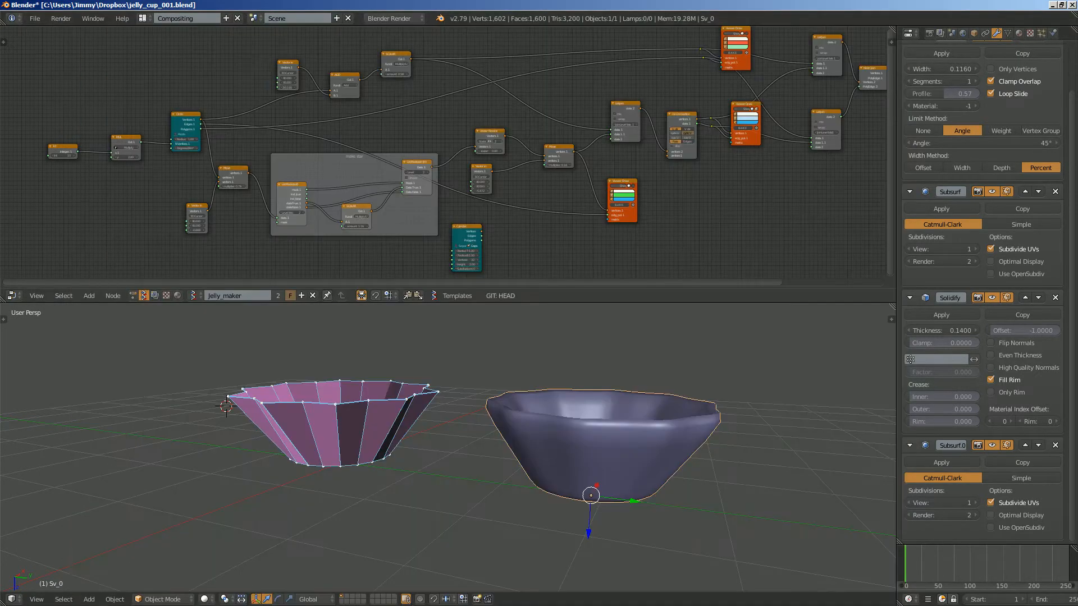
middle_drag(506, 393, 523, 410)
key(x)
key(Return)
scroll(242, 421, up, 2)
middle_drag(449, 466, 435, 368)
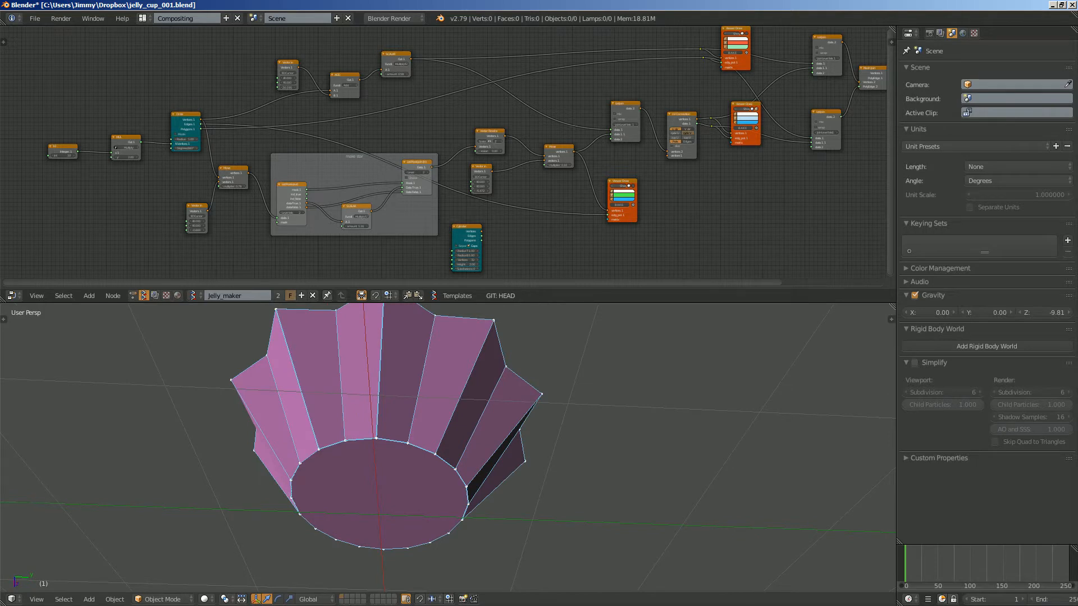
middle_drag(435, 368, 435, 438)
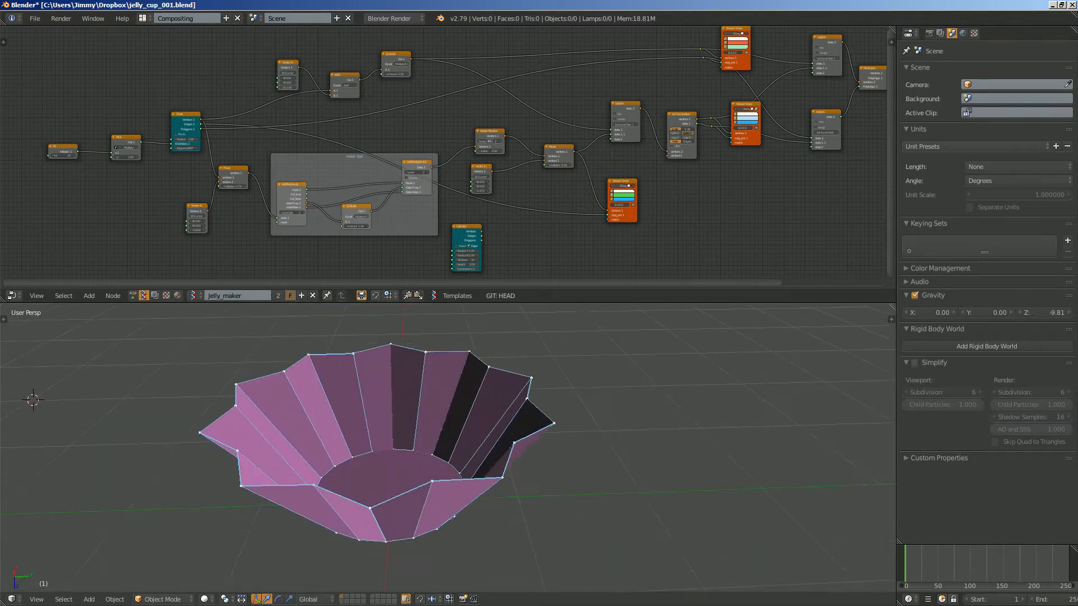
Step: Set the radius of the Circle node to 0.67
scroll(445, 153, down, 2)
scroll(453, 158, up, 7)
middle_drag(445, 153, 606, 149)
scroll(382, 153, up, 7)
middle_drag(382, 153, 608, 166)
scroll(609, 166, up, 6)
mouse_move(421, 109)
mouse_down()
mouse_move(444, 109)
mouse_move(404, 108)
mouse_up()
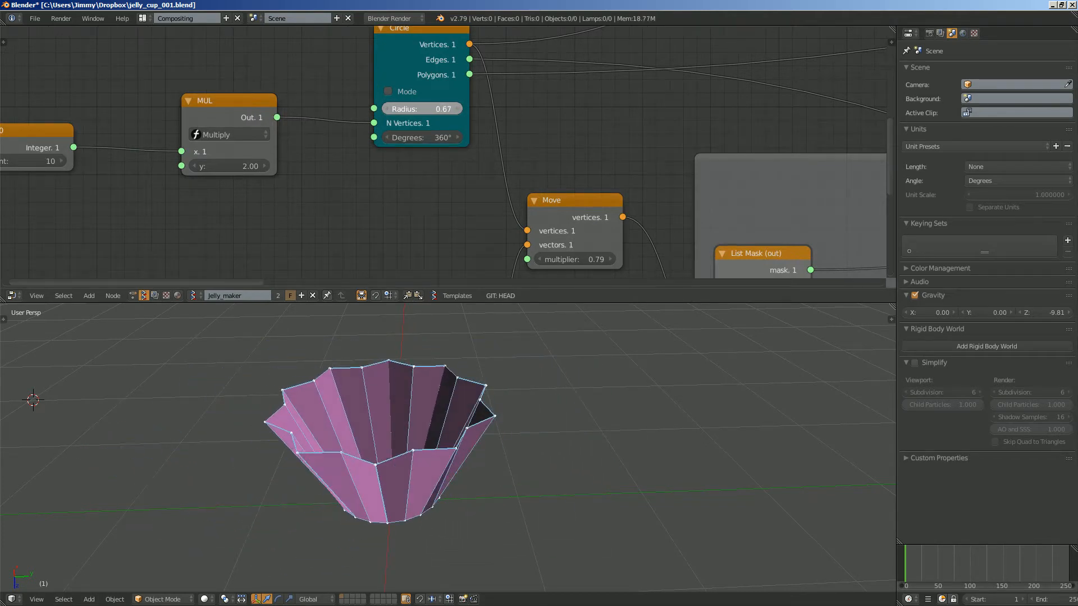
Step: Reposition the integer and MUL nodes that feed the Circle node
middle_drag(359, 121, 493, 157)
scroll(450, 152, down, 1)
scroll(373, 122, up, 1)
drag(368, 138, 344, 107)
scroll(373, 122, up, 2)
drag(125, 172, 140, 161)
Step: Set the integer node to 4 and raise it in single steps to 6
middle_drag(291, 404, 359, 332)
click(86, 194)
key(Return)
click(167, 194)
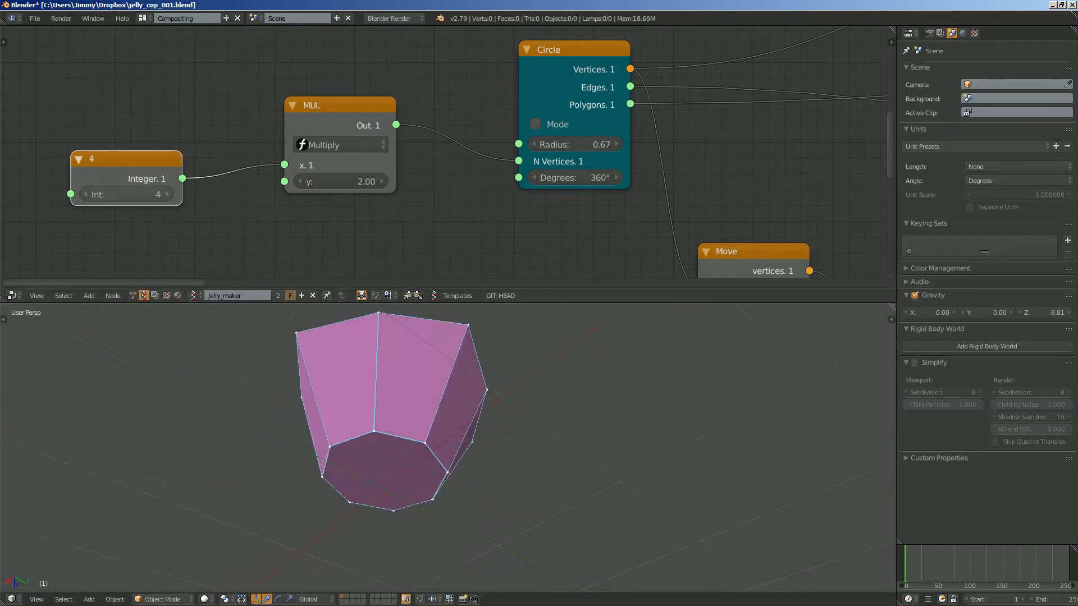
click(167, 194)
click(167, 195)
Step: Reduce the Circle node's radius to 0.61
middle_drag(292, 416, 314, 488)
mouse_move(575, 144)
mouse_down()
mouse_move(603, 144)
mouse_move(576, 145)
mouse_up()
middle_drag(438, 393, 396, 477)
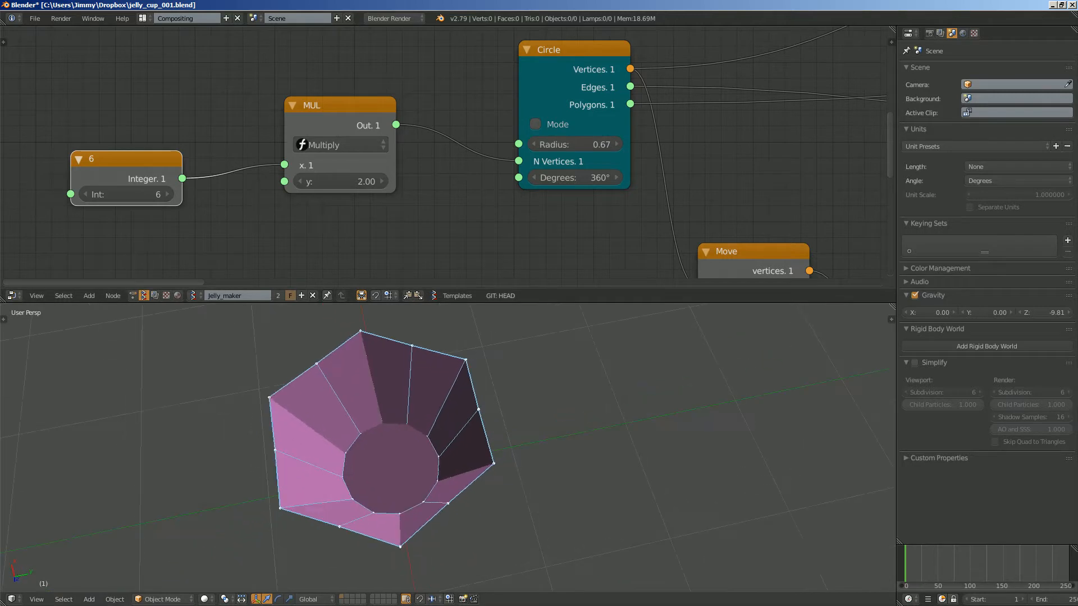
drag(576, 144, 564, 144)
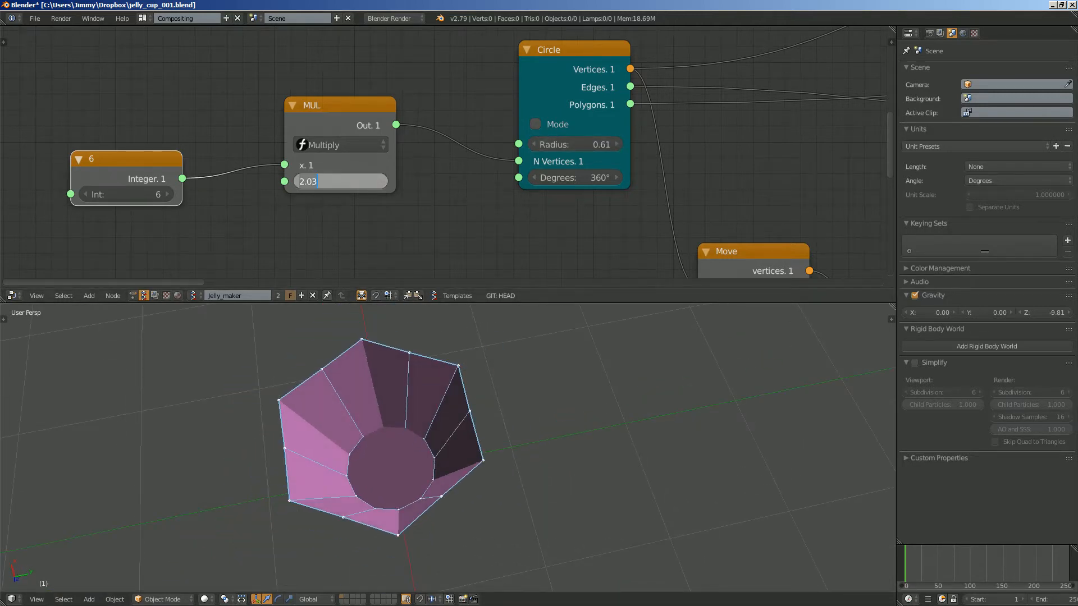
Step: Try the integer node at 8 and at 4, comparing the cup's sides from below and above
drag(126, 194, 133, 194)
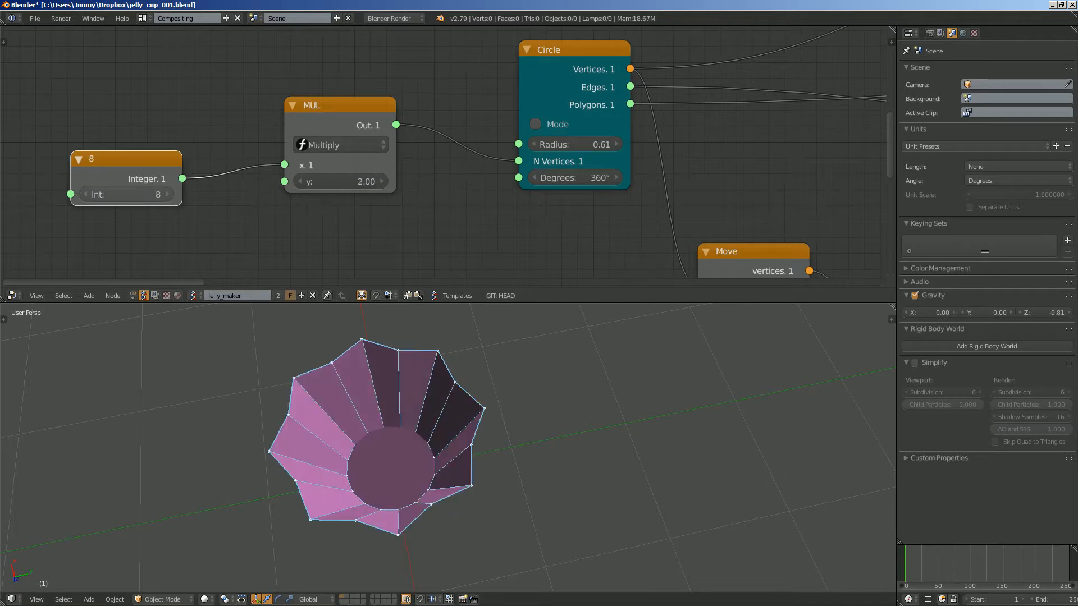
middle_drag(359, 494, 424, 351)
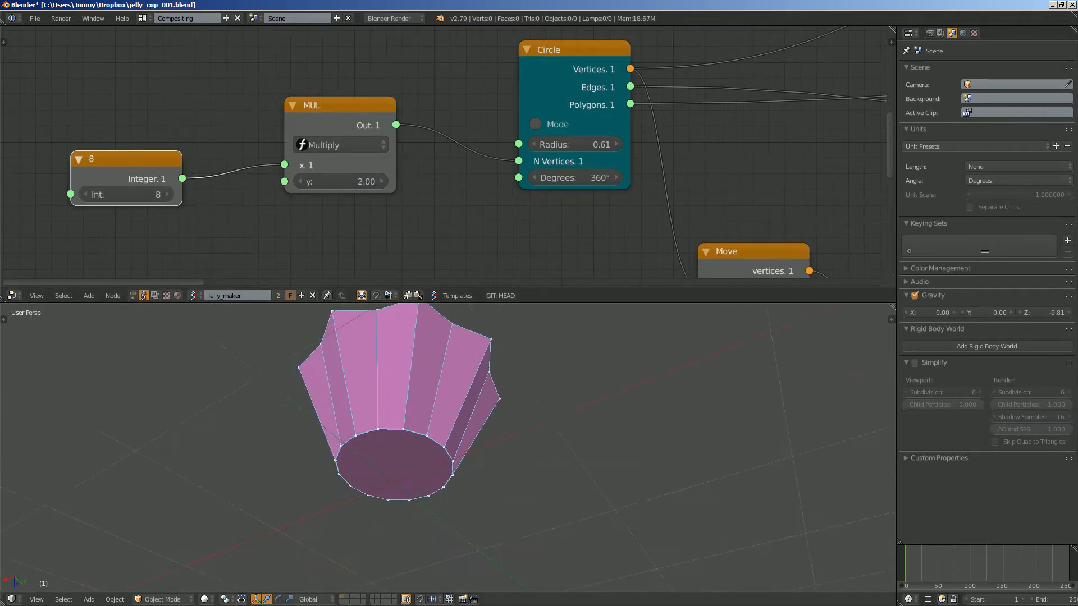
text(4)
key(Return)
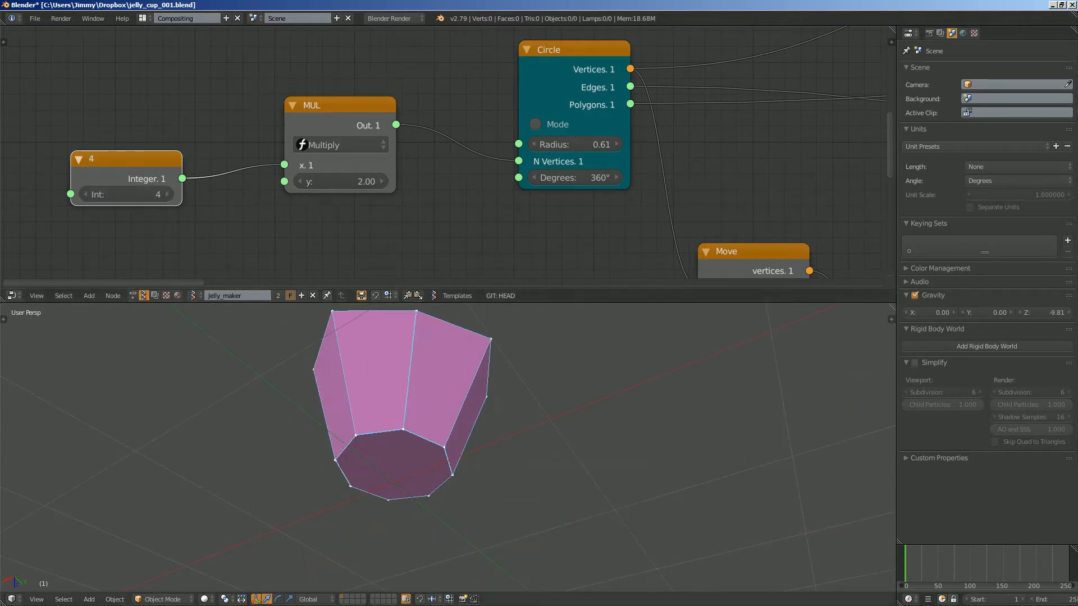
middle_drag(365, 418, 347, 542)
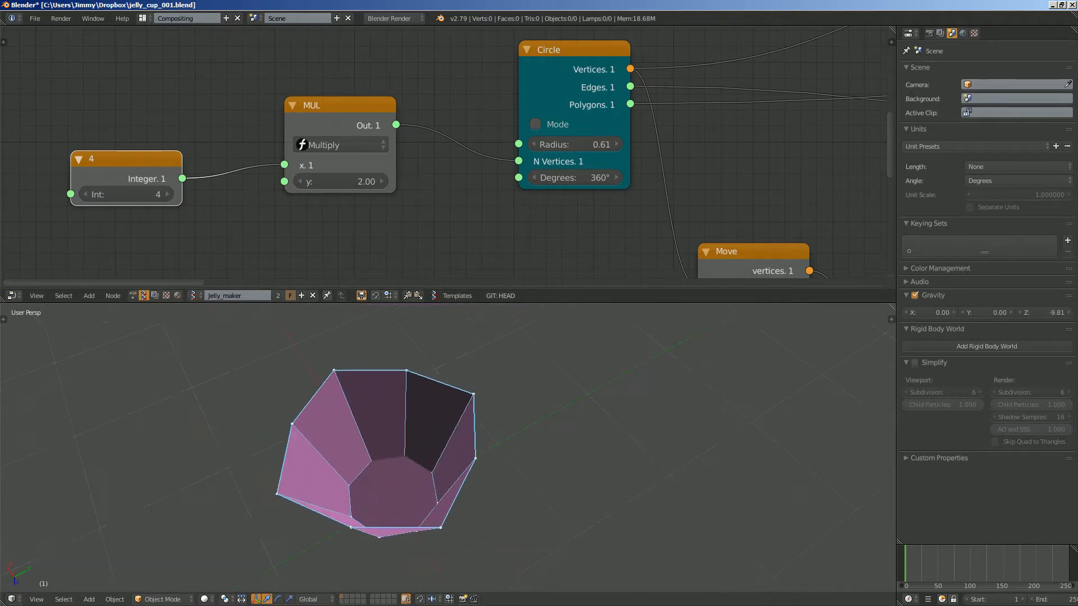
Step: Set the integer node's value to 8
middle_drag(646, 163, 693, 136)
scroll(163, 220, down, 2)
scroll(292, 220, down, 2)
scroll(693, 136, up, 2)
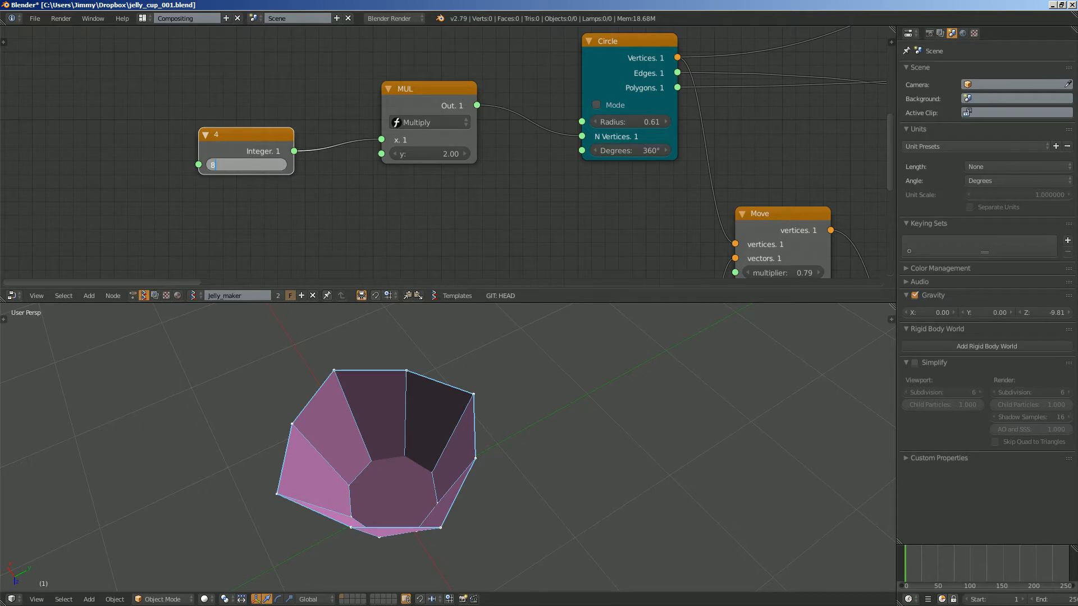
key(Return)
middle_drag(387, 415, 354, 430)
Step: Bake the cup mesh from the last Viewer Draw node and move the baked object sideways beside the preview
scroll(444, 150, down, 7)
middle_drag(443, 150, 68, 137)
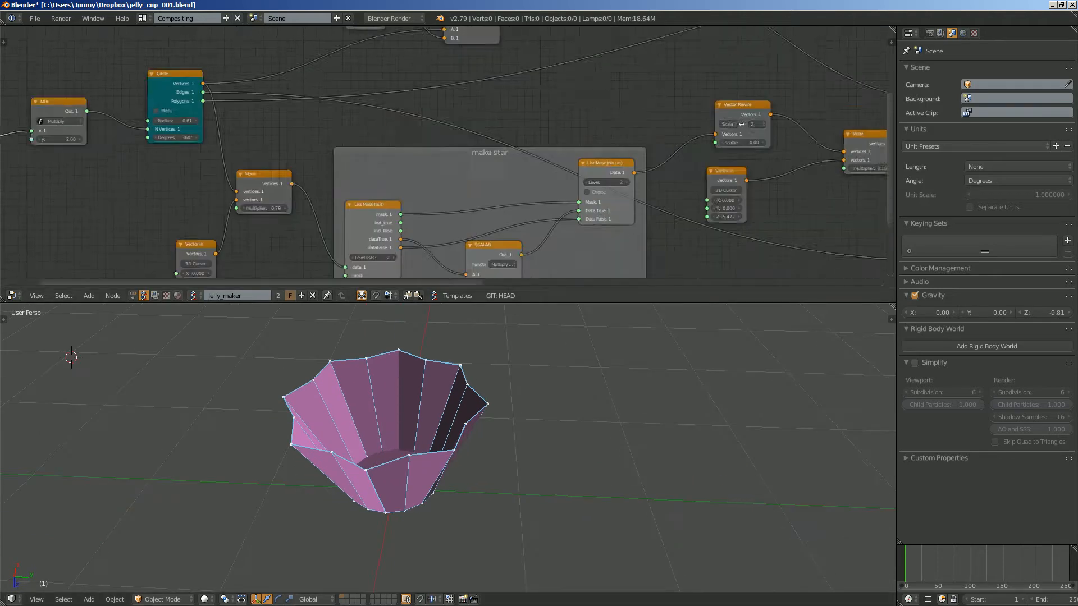
mouse_move(842, 140)
middle_down()
mouse_move(512, 144)
mouse_move(95, 105)
middle_up()
scroll(121, 112, up, 4)
mouse_move(339, 107)
middle_down()
mouse_move(120, 112)
mouse_move(120, 197)
middle_up()
scroll(121, 112, down, 3)
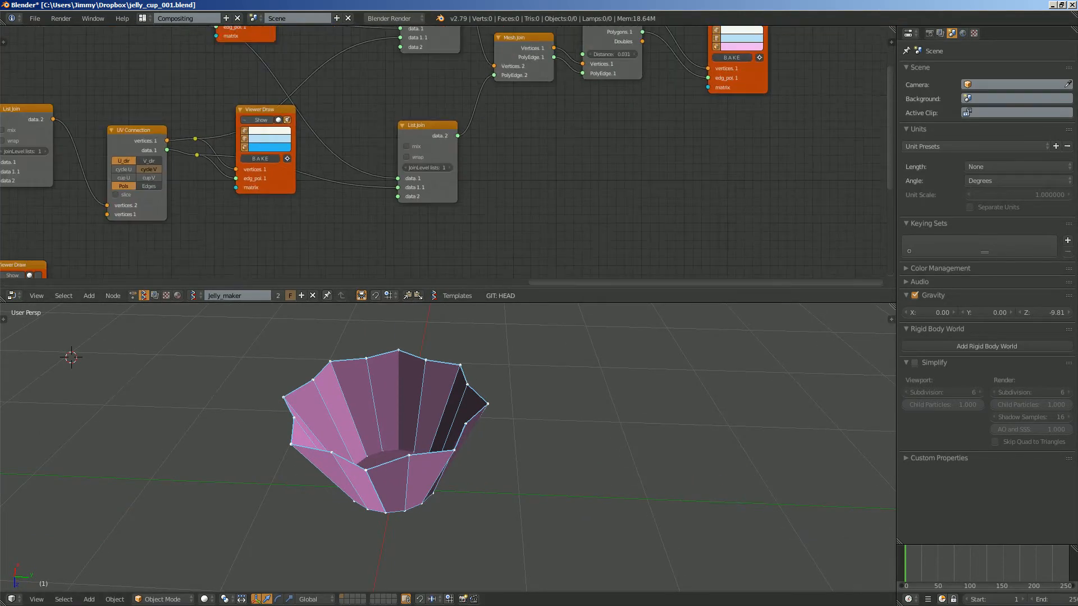
middle_drag(506, 112, 199, 166)
scroll(199, 167, up, 2)
right_click(414, 477)
drag(433, 493, 643, 500)
Step: Add a level 2 Subdivision Surface modifier to the baked cup
middle_drag(644, 500, 565, 478)
scroll(598, 447, up, 1)
key(ctrl+2)
Step: Add a Bevel modifier to the baked cup and place it above the Subsurf in the stack
click(941, 53)
click(954, 71)
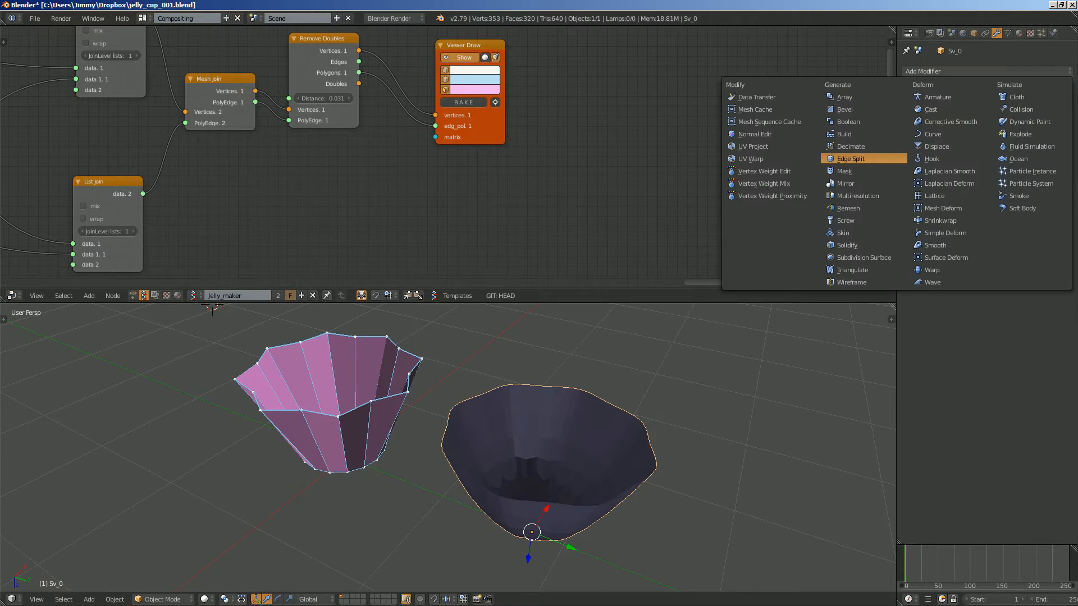
click(845, 110)
middle_drag(561, 460, 561, 431)
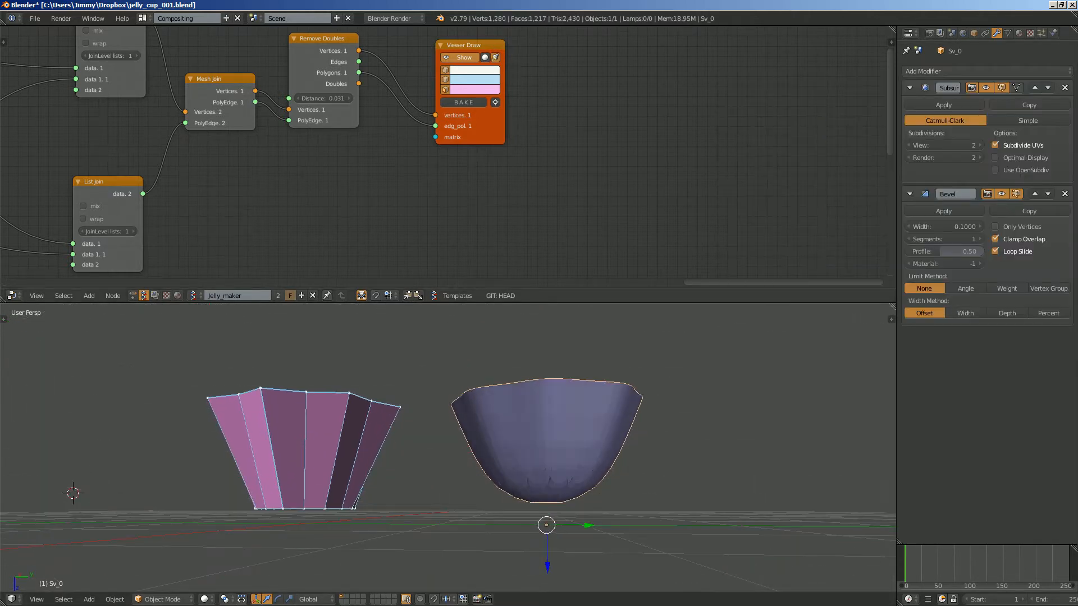
click(1035, 193)
Step: Inspect the bevelled cup in wireframe and solid shading, and delete the baked object
mouse_move(646, 449)
middle_down()
mouse_move(654, 393)
mouse_move(639, 487)
mouse_move(645, 561)
mouse_move(612, 376)
middle_up()
scroll(639, 487, up, 2)
key(z)
key(z)
key(z)
key(z)
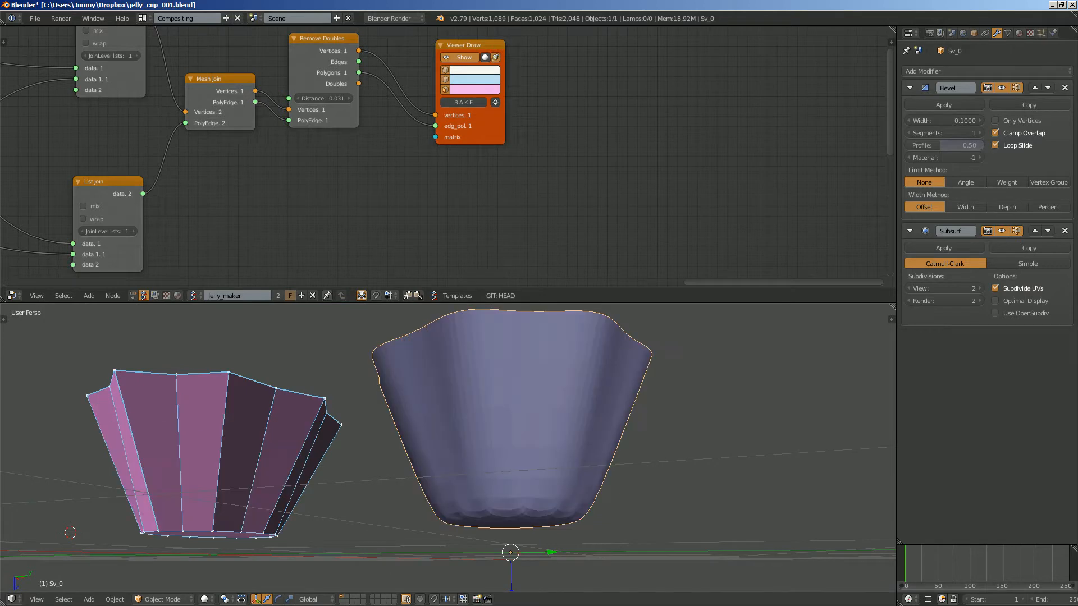
middle_drag(612, 449, 649, 449)
key(Delete)
Step: Move the MUL and Circle nodes closer to the integer node at the start of the node tree
scroll(662, 143, down, 4)
middle_drag(281, 129, 642, 146)
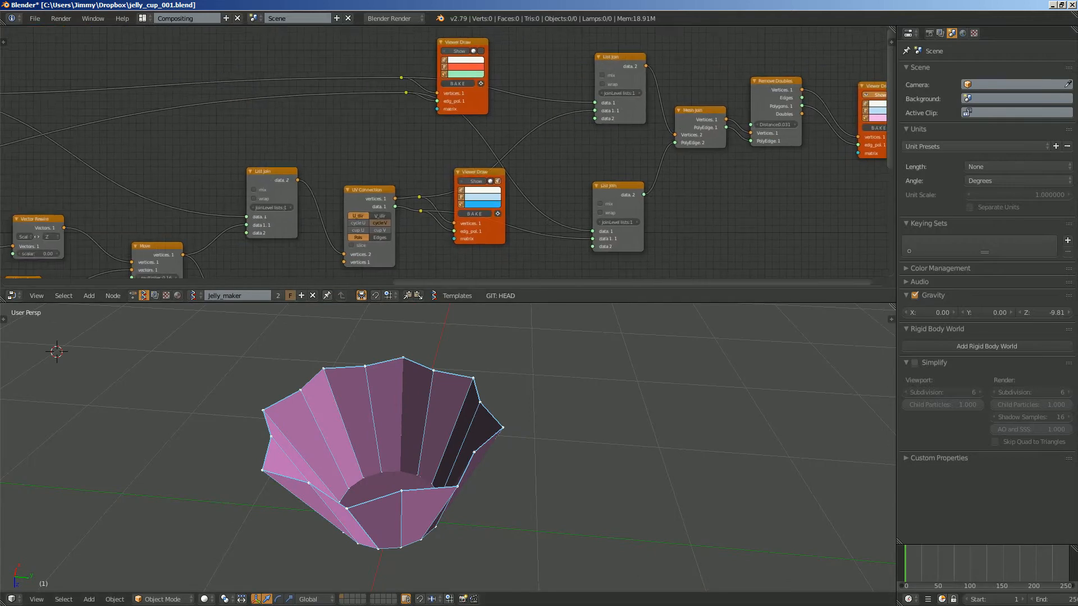
middle_drag(141, 146, 751, 181)
middle_drag(337, 225, 599, 109)
scroll(337, 168, up, 3)
middle_drag(337, 169, 490, 172)
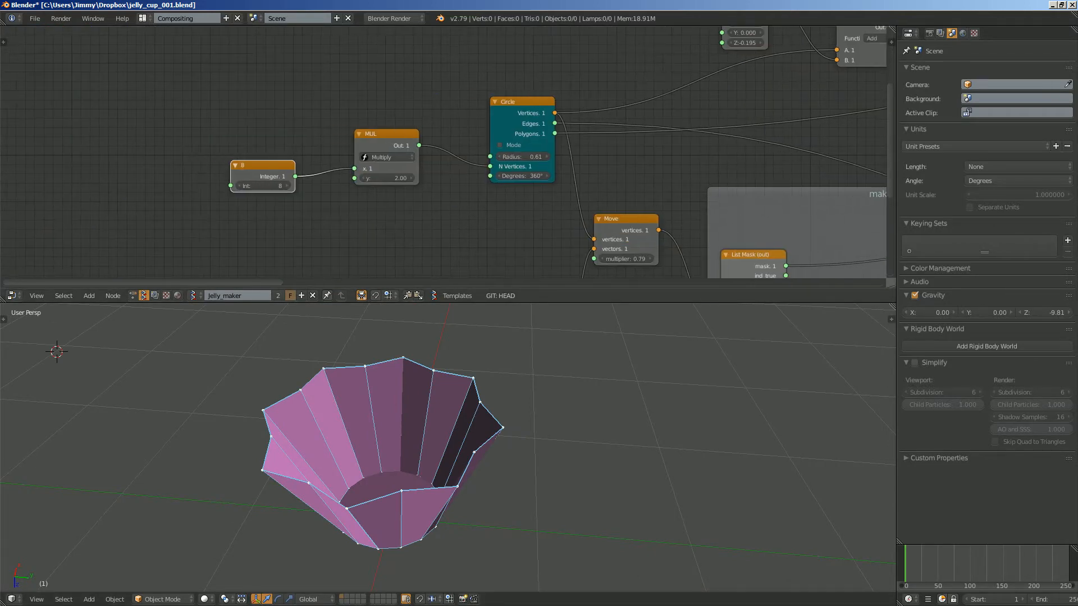
drag(388, 135, 314, 131)
drag(522, 103, 448, 100)
middle_drag(590, 130, 398, 162)
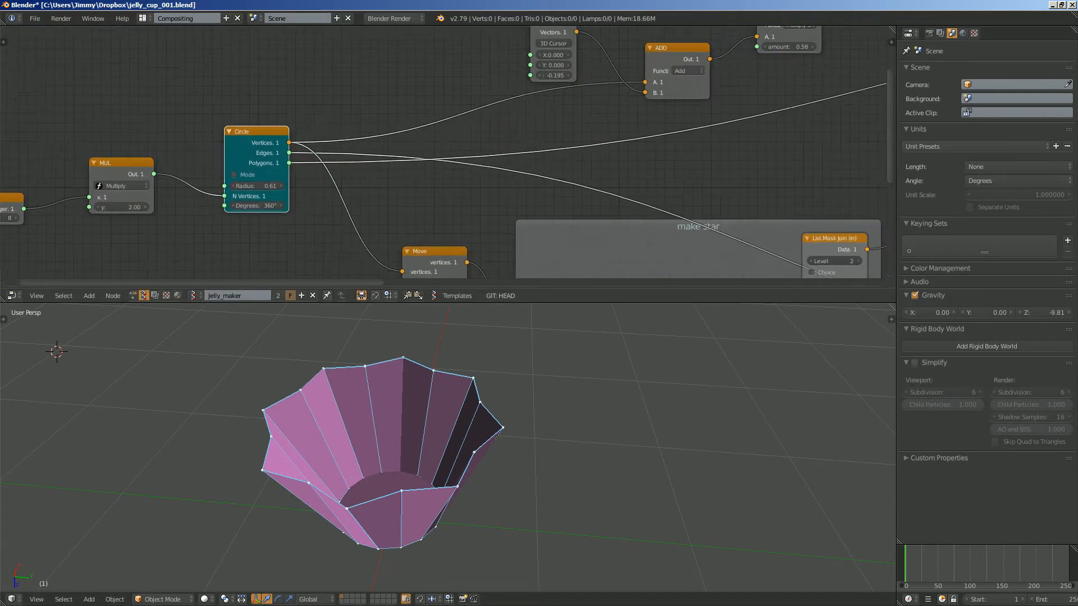
scroll(398, 162, down, 2)
middle_drag(561, 185, 441, 218)
drag(163, 167, 159, 160)
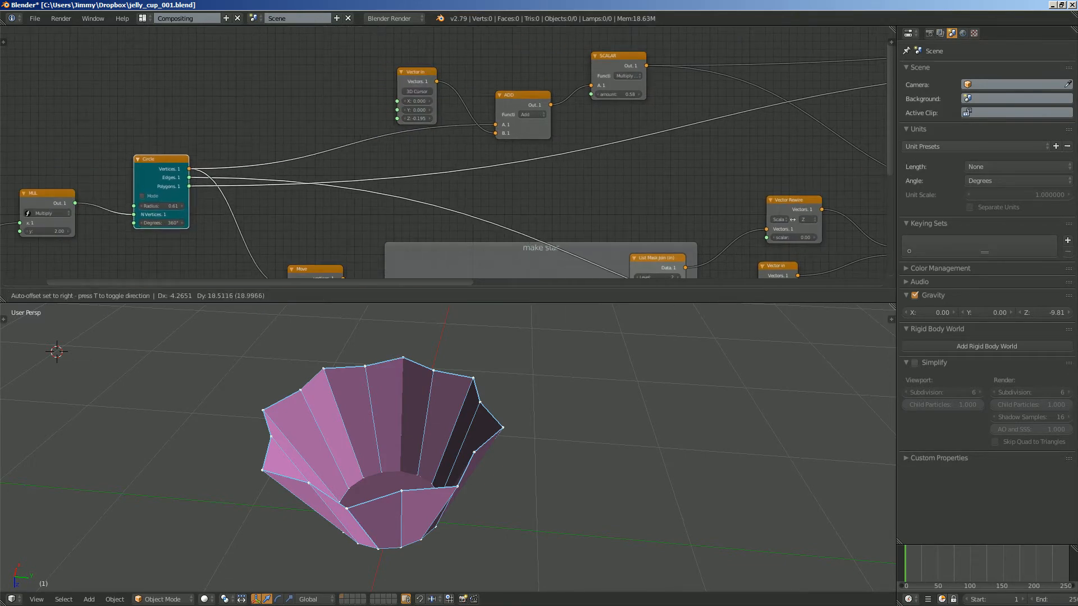
Step: Move the Vector In and ADD nodes away from the SCALAR node to space out the chain
middle_drag(337, 112, 296, 176)
scroll(359, 152, up, 1)
drag(371, 134, 294, 104)
drag(490, 183, 424, 144)
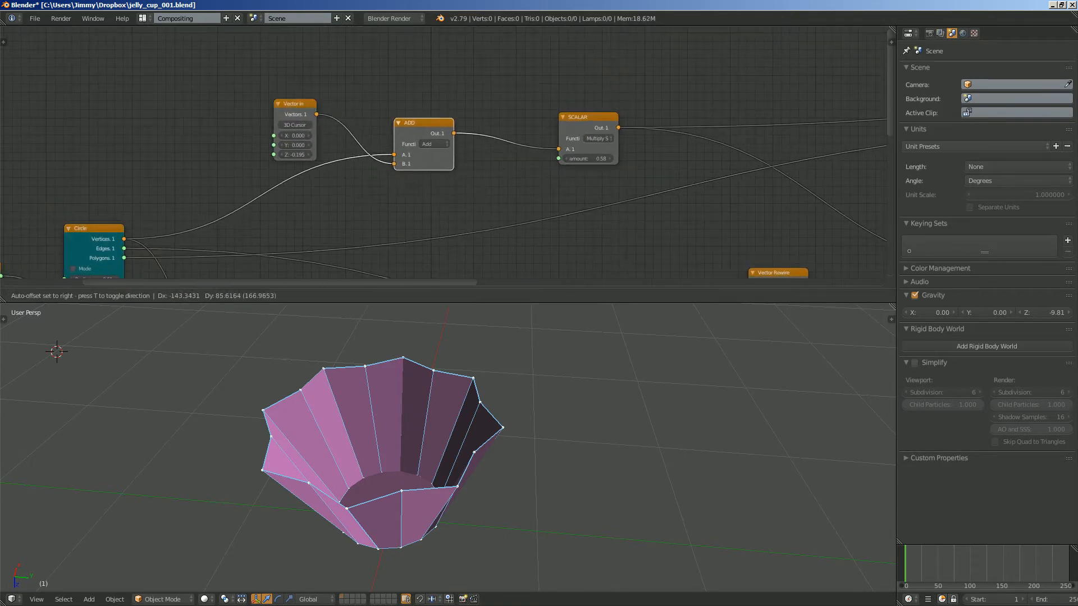
Step: Set the Z value of the Vector In node feeding ADD to 0.000
scroll(424, 145, up, 1)
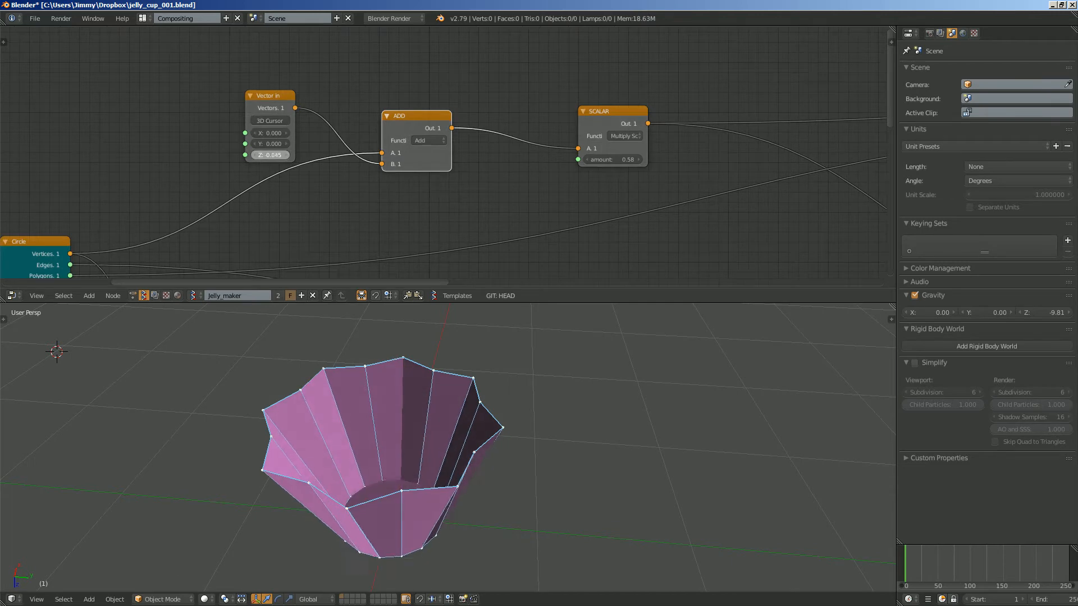
drag(270, 155, 286, 155)
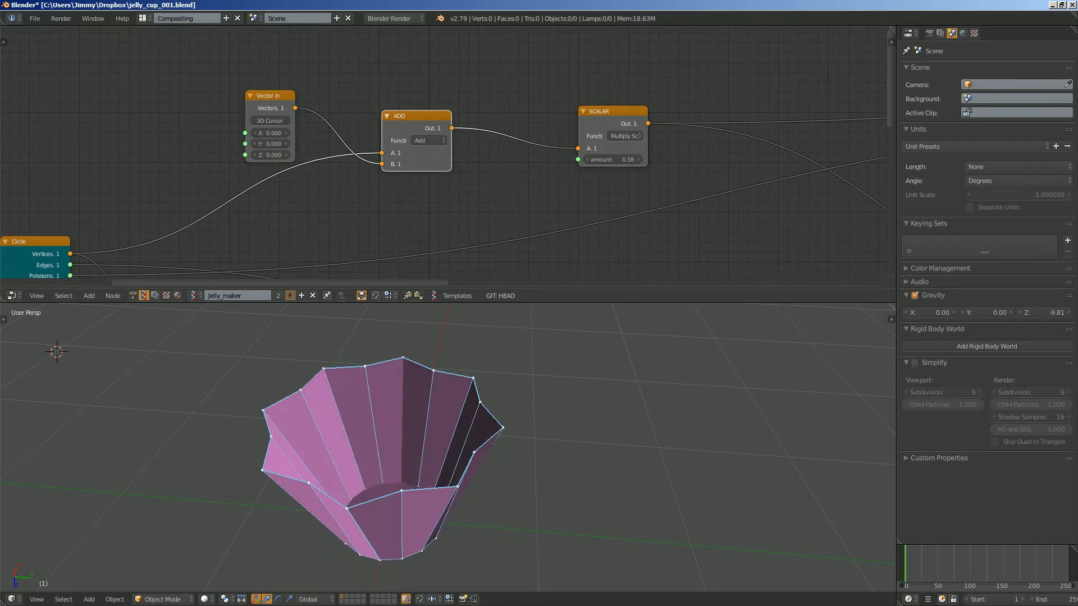
middle_drag(427, 449, 422, 404)
Step: Set the amount of the SCALAR node after ADD to 0.49 to resize one end of the cup
middle_drag(433, 224, 434, 178)
mouse_move(435, 410)
middle_down()
mouse_move(435, 379)
mouse_move(437, 416)
middle_up()
middle_drag(606, 132, 448, 177)
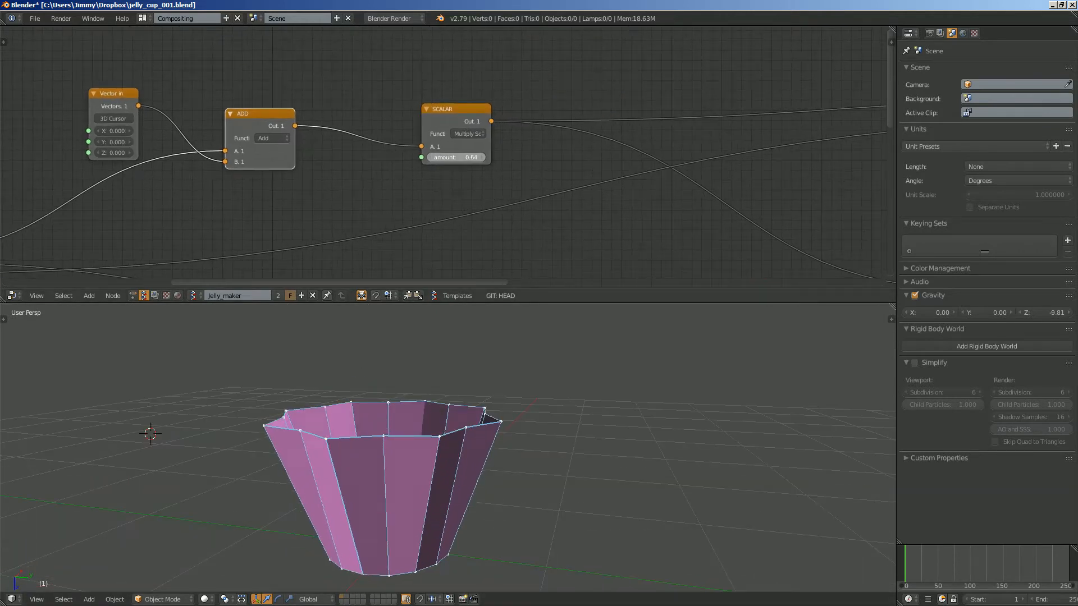
mouse_move(456, 157)
mouse_down()
mouse_move(477, 157)
mouse_move(430, 157)
mouse_move(469, 157)
mouse_move(445, 158)
mouse_up()
middle_drag(450, 388, 440, 383)
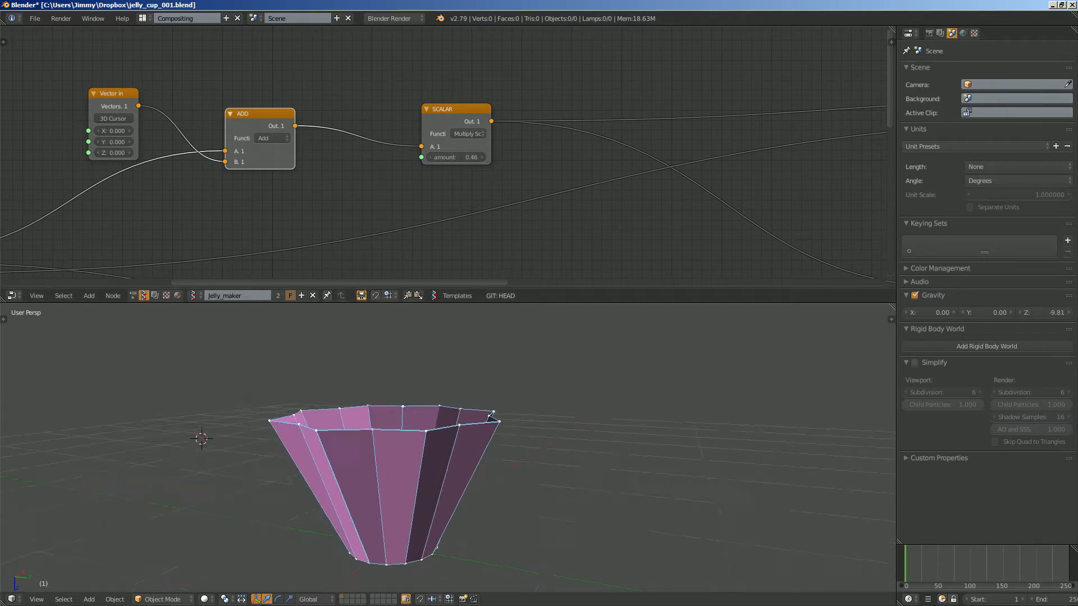
middle_drag(490, 415, 486, 393)
mouse_move(453, 157)
mouse_down()
mouse_move(465, 157)
mouse_move(454, 157)
mouse_up()
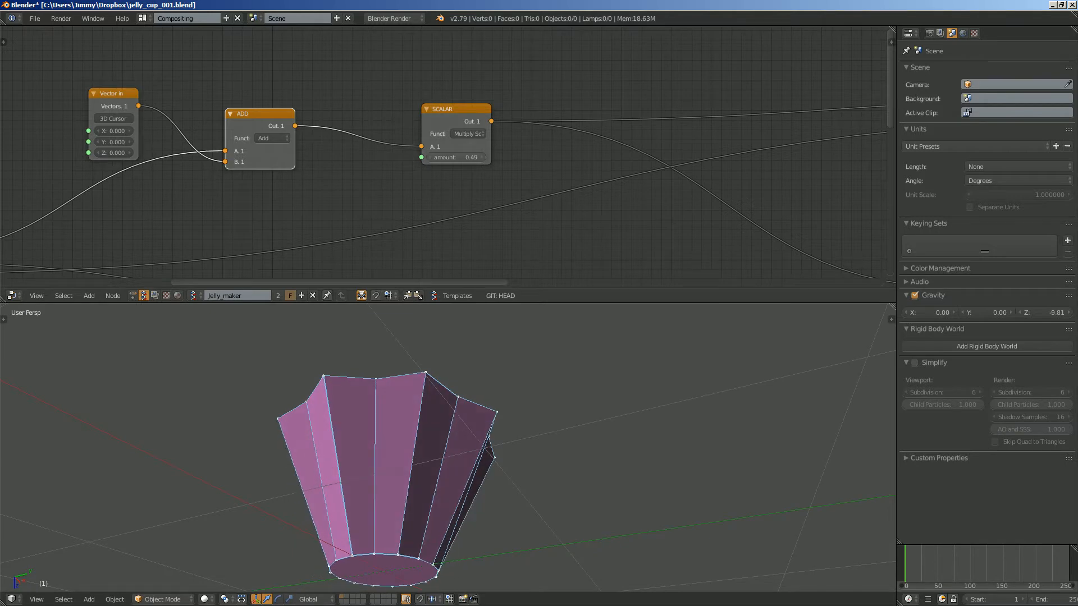
Step: Reposition the Vector In node that feeds the Move node after the Circle node
scroll(371, 123, down, 7)
middle_drag(370, 168, 253, 81)
middle_drag(115, 178, 439, 148)
scroll(355, 166, up, 1)
scroll(439, 149, up, 4)
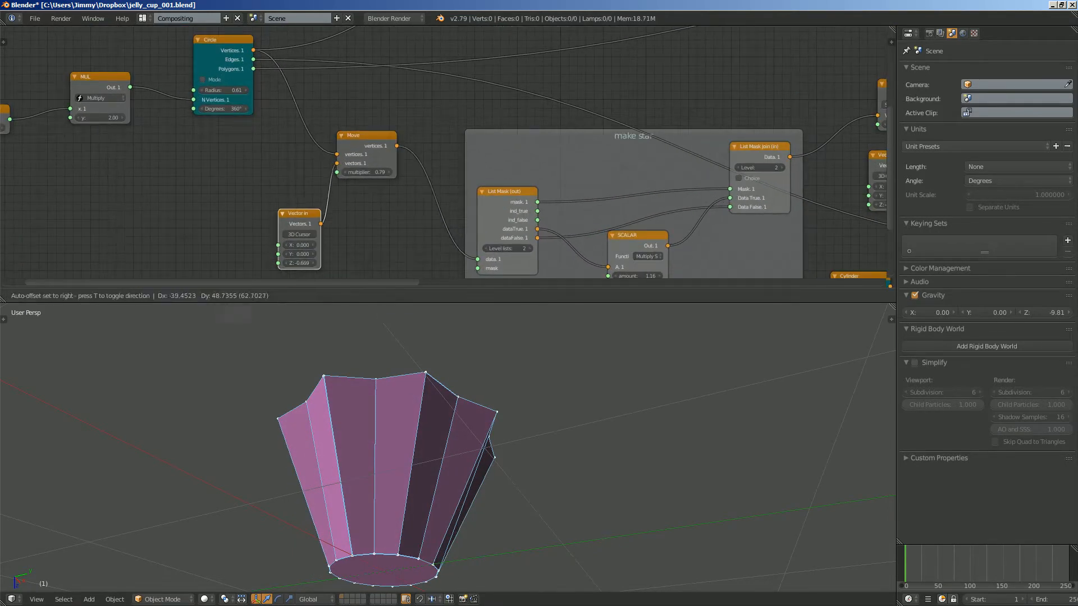
drag(300, 214, 297, 213)
Step: Move the make star frame closer to the Move node that feeds it
middle_drag(449, 185, 355, 183)
drag(421, 172, 372, 192)
middle_drag(372, 191, 368, 213)
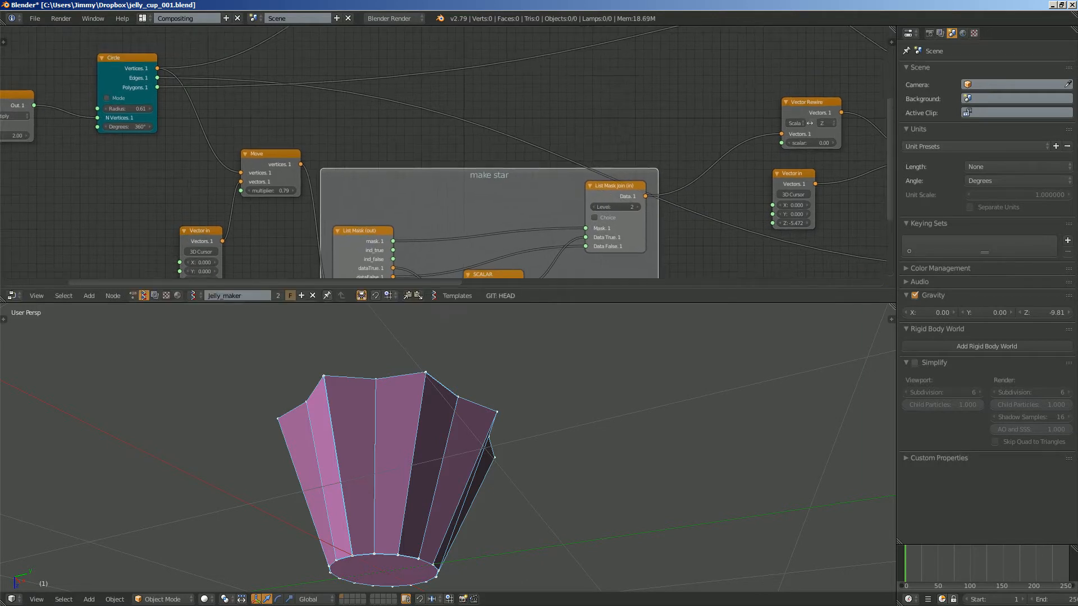
drag(367, 213, 384, 194)
middle_drag(385, 194, 385, 126)
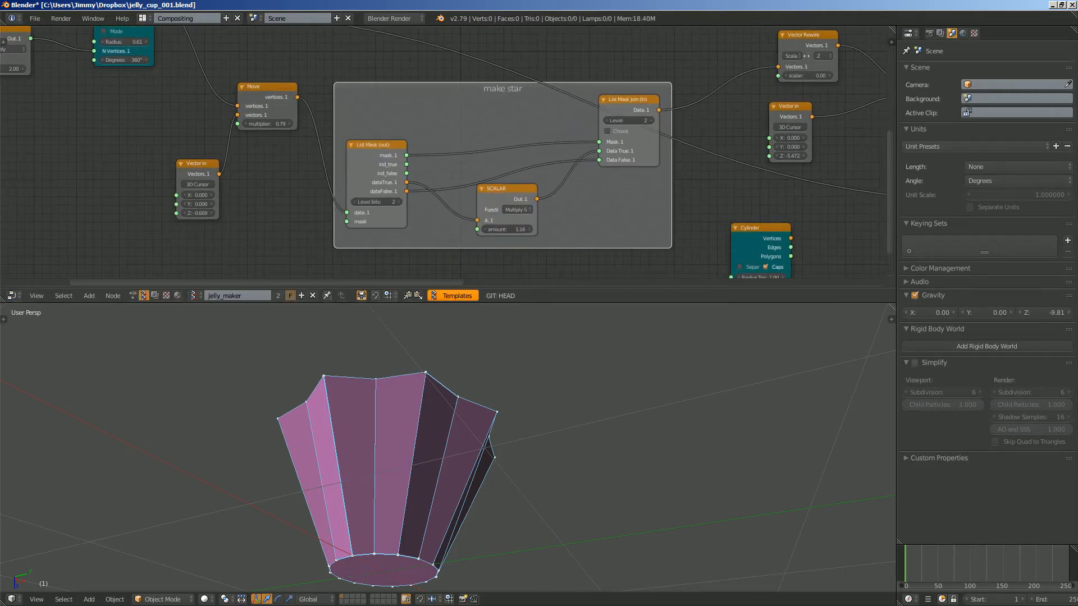
Step: Enlarge the node editor area and move the List Mask (out) node higher inside the make star frame
drag(398, 304, 399, 377)
scroll(426, 205, up, 2)
middle_drag(427, 205, 437, 202)
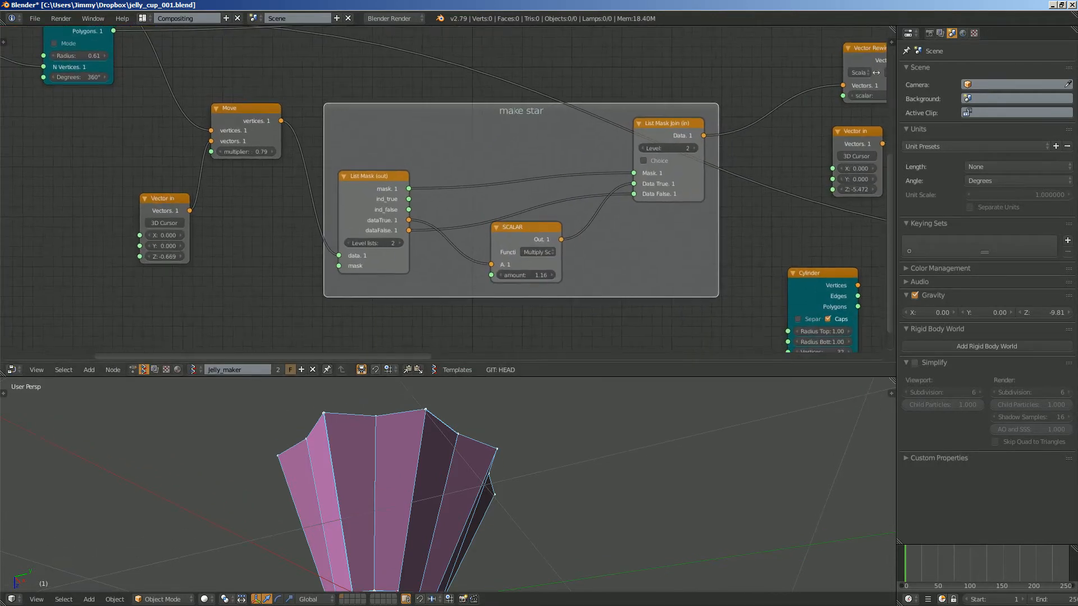
drag(365, 196, 385, 161)
scroll(446, 187, up, 1)
Step: Set the amount of the SCALAR node in the make star frame to 1.64
middle_drag(444, 426, 632, 502)
middle_drag(606, 269, 532, 248)
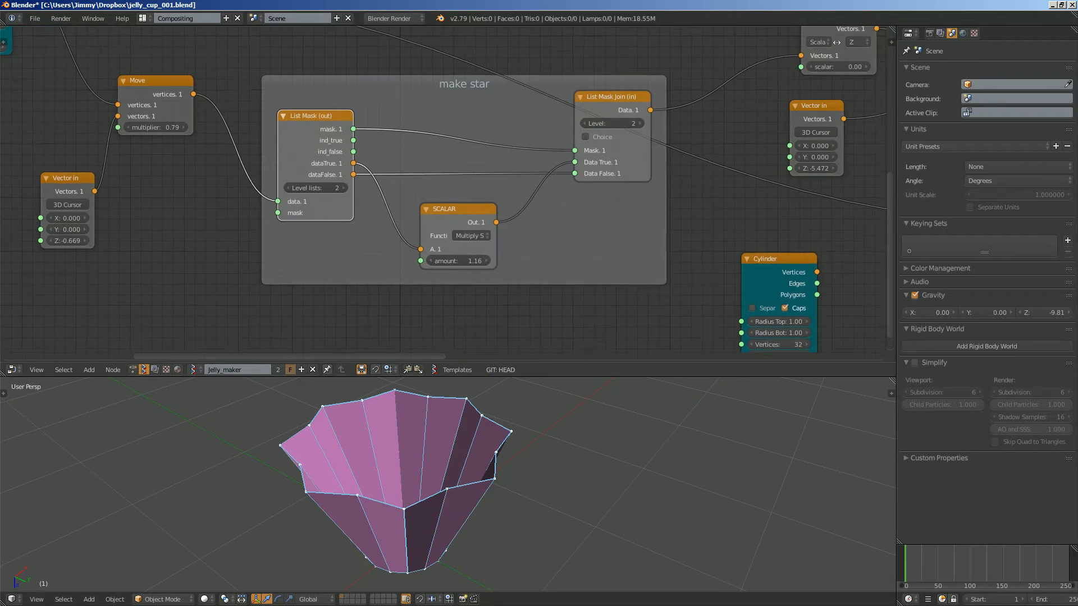
drag(458, 260, 505, 261)
middle_drag(494, 494, 482, 464)
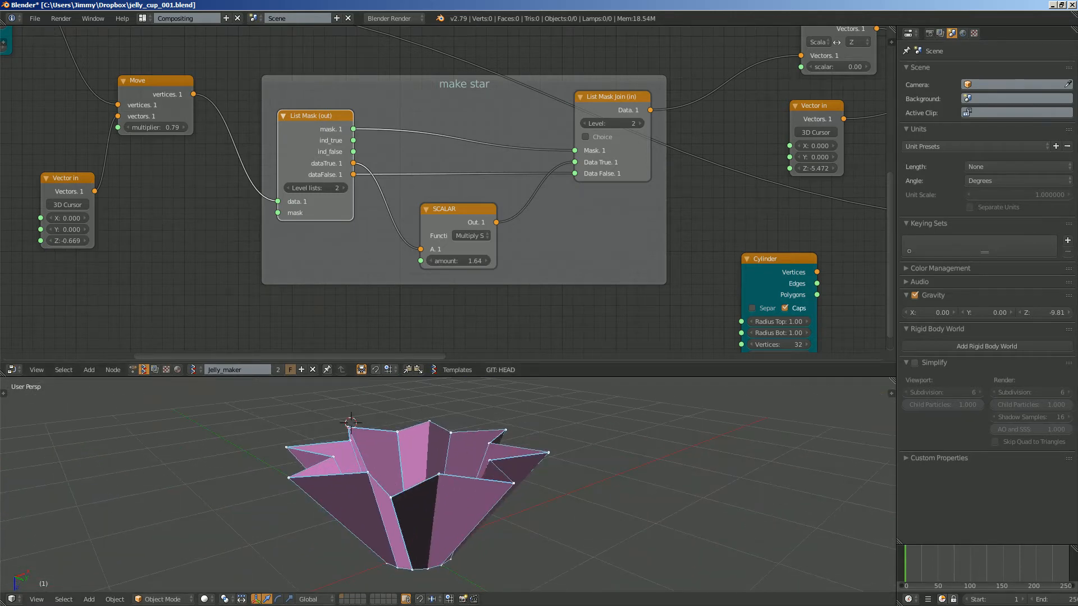
Step: Switch to the browser and view the Blender Stack Exchange question on creating a star extrusion to circle
key(alt+Tab)
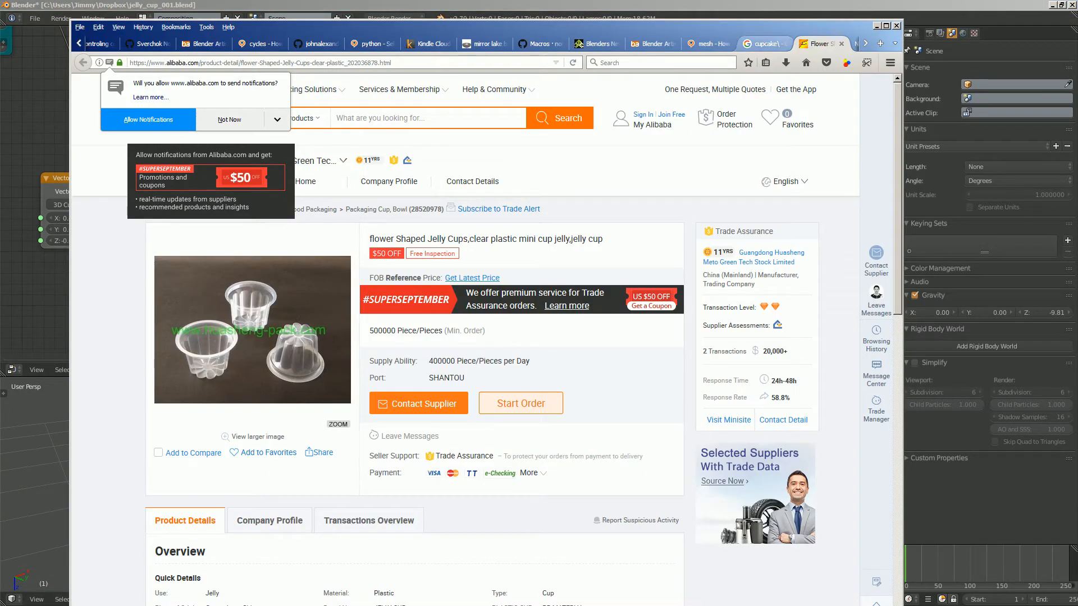
click(709, 44)
drag(696, 27, 703, 21)
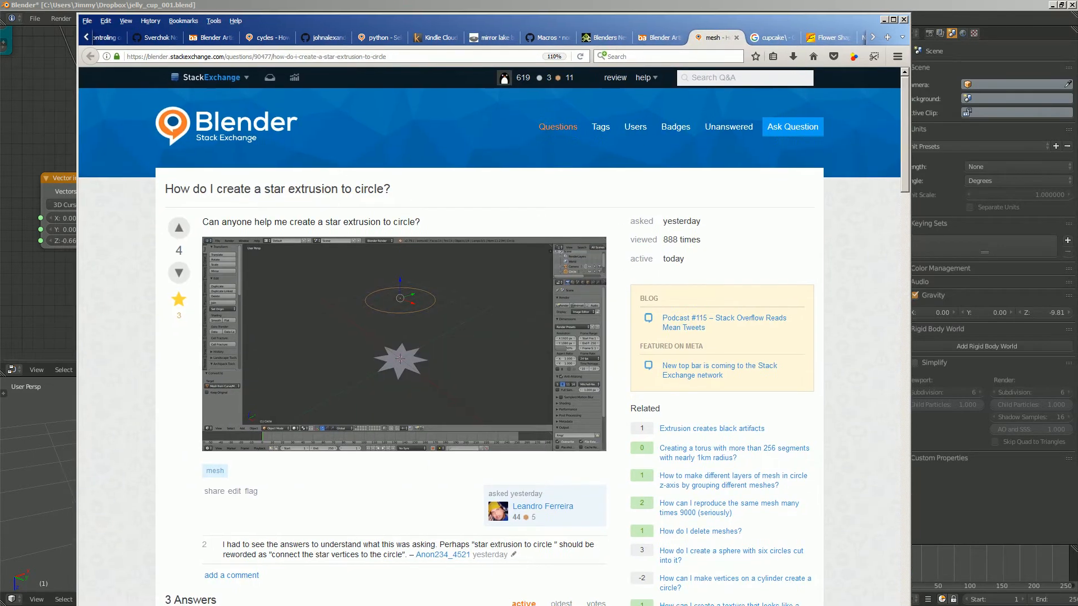
scroll(493, 337, down, 4)
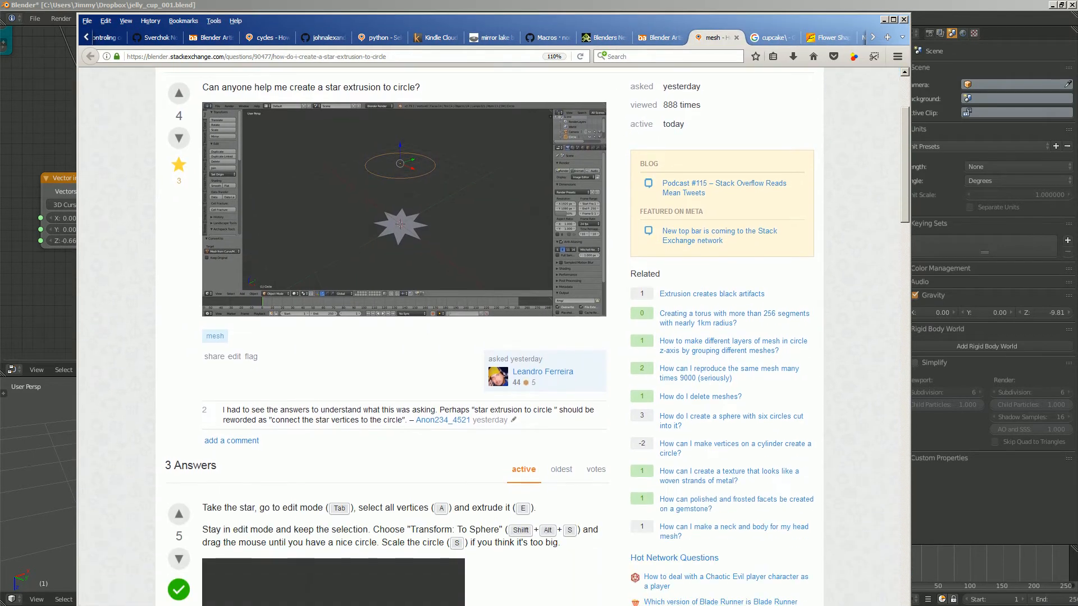
scroll(494, 337, up, 2)
scroll(494, 336, down, 2)
scroll(493, 337, up, 2)
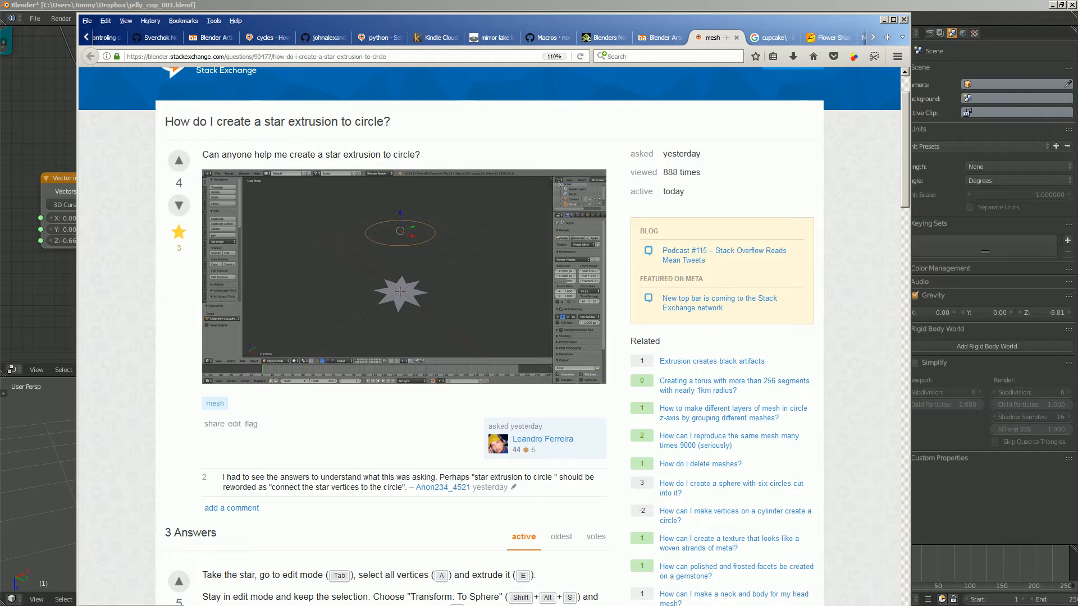
Step: Read through the answers on extruding and bridging a star to a circle, and return to Blender
scroll(493, 337, down, 5)
scroll(493, 337, down, 5)
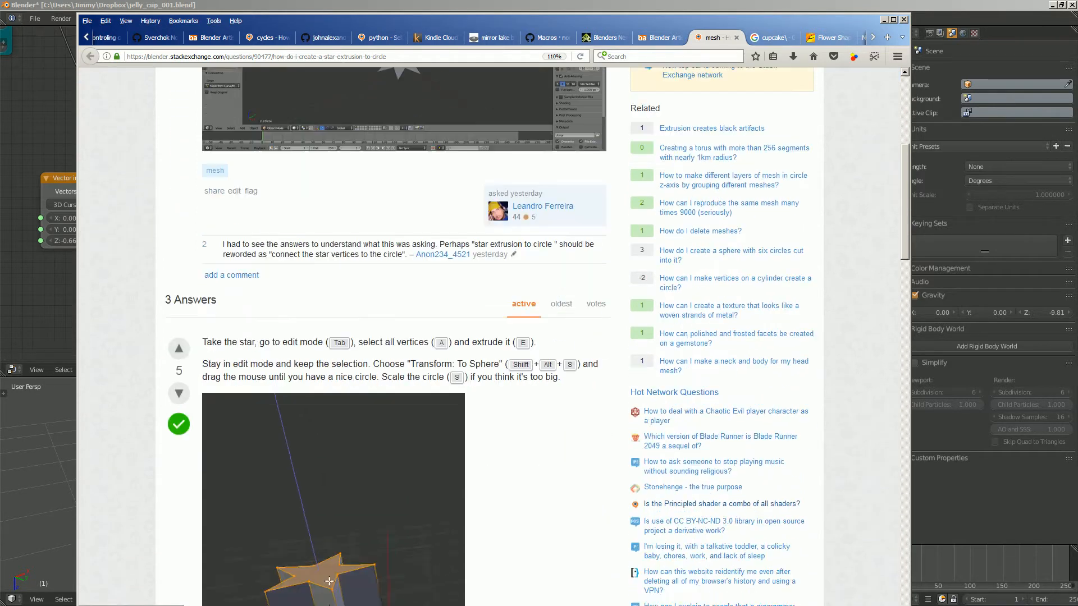
scroll(494, 336, down, 6)
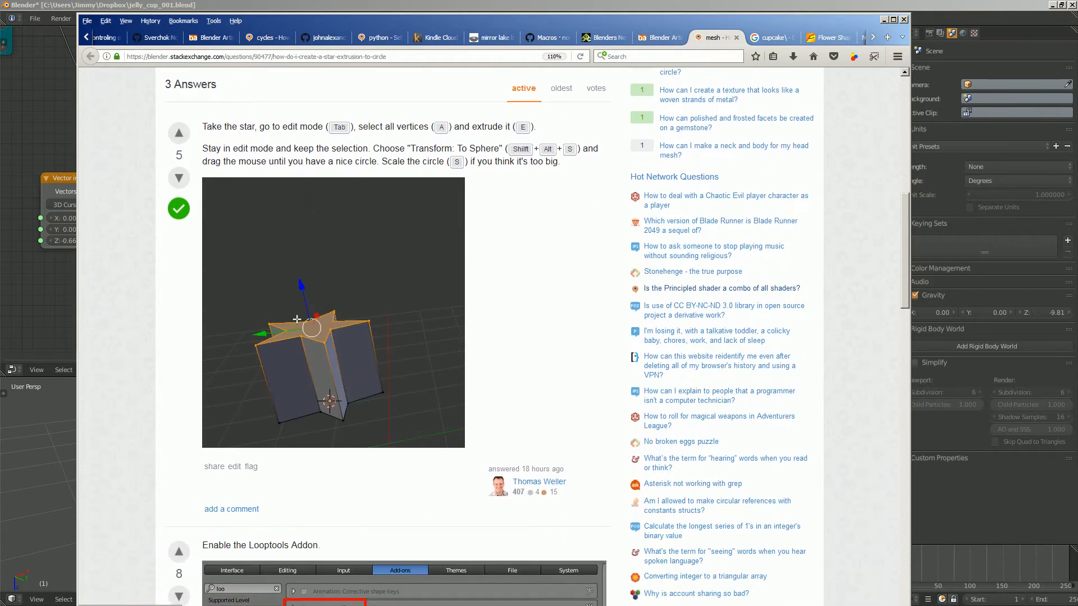
scroll(494, 337, down, 15)
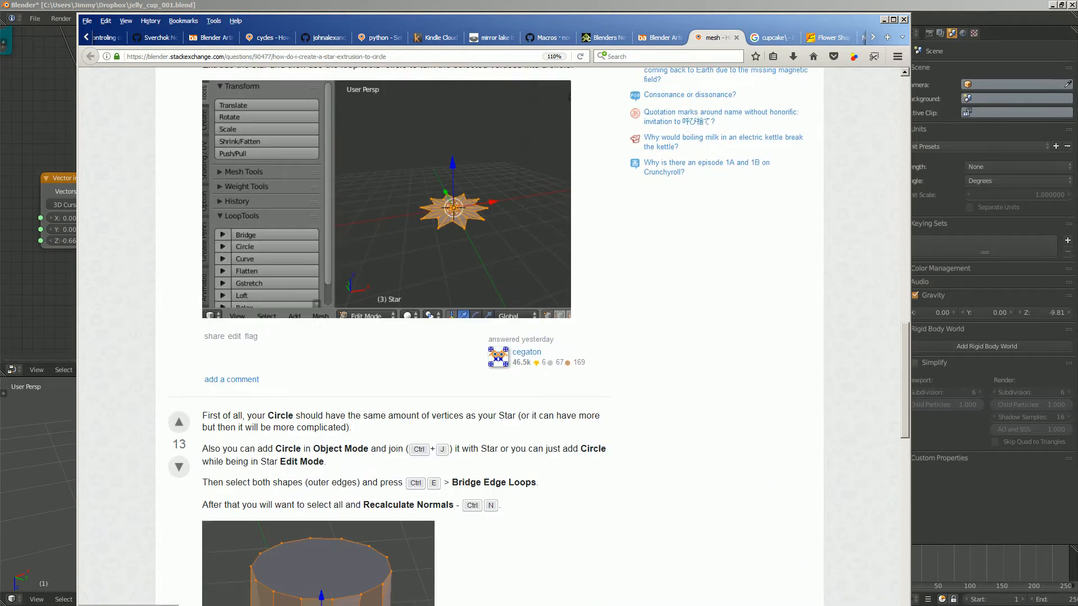
scroll(493, 336, up, 3)
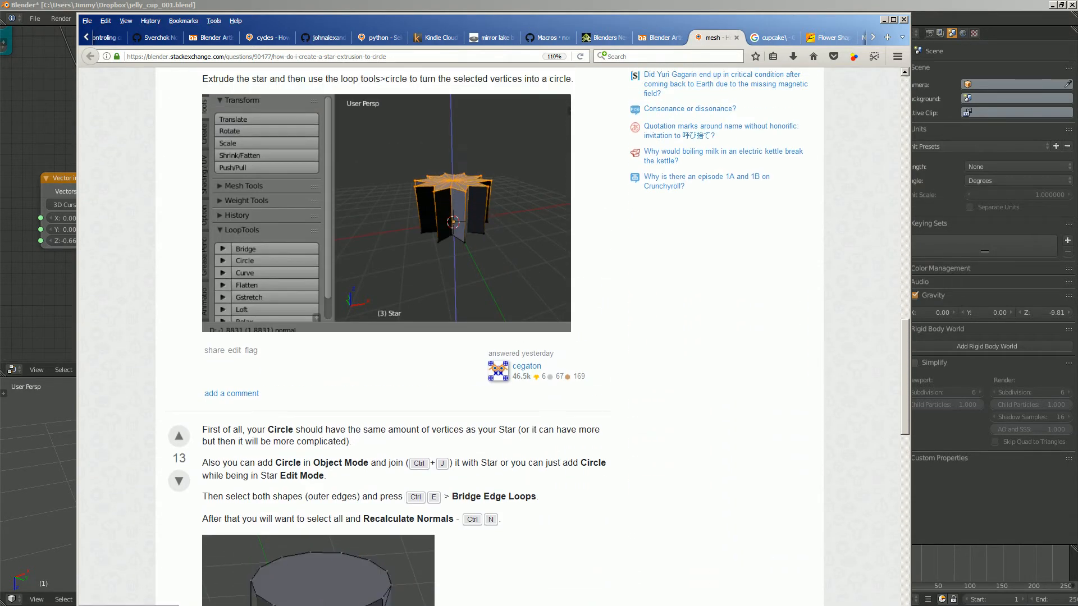
scroll(494, 337, down, 9)
scroll(493, 337, up, 17)
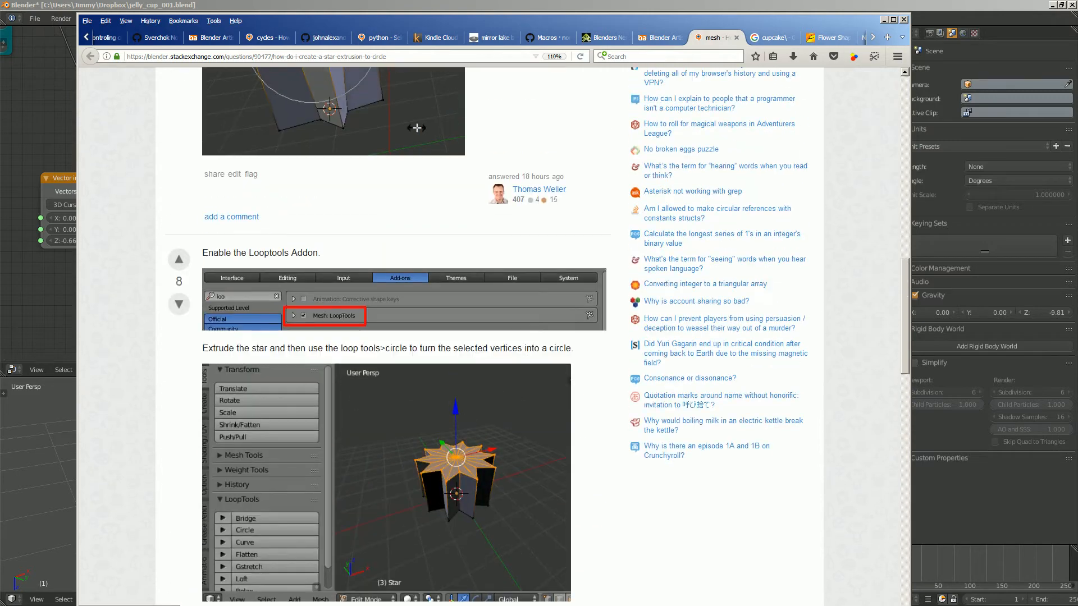
click(884, 19)
Step: Reposition the List Mask Join (in) and List Mask (out) nodes to make the make star frame more compact
middle_drag(449, 466, 494, 511)
middle_drag(505, 242, 449, 242)
mouse_move(402, 262)
mouse_down()
mouse_move(418, 262)
mouse_move(402, 262)
mouse_up()
middle_drag(443, 506, 550, 489)
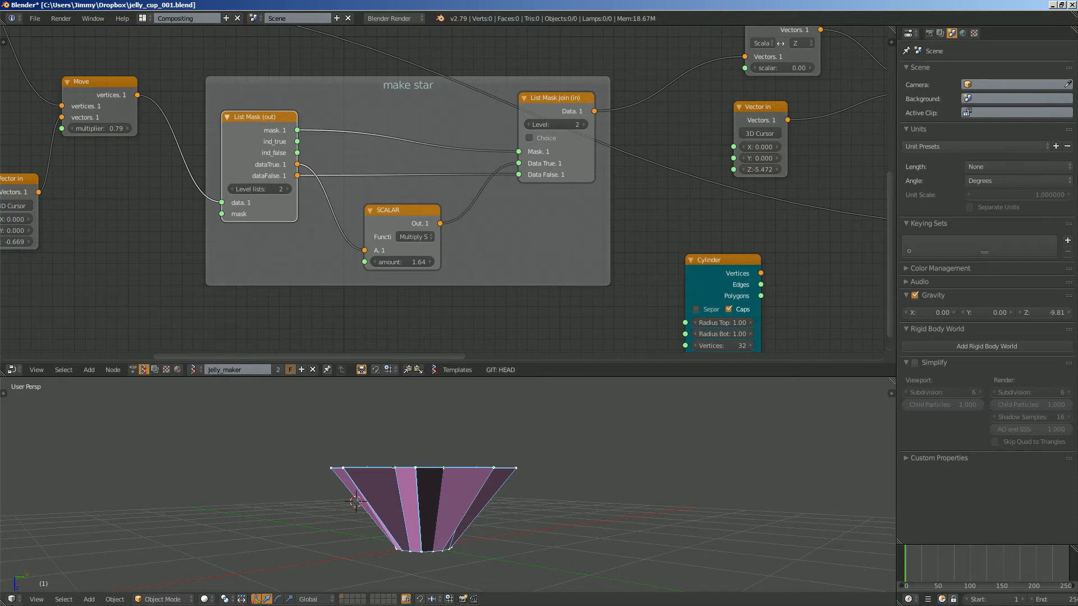
middle_drag(550, 477, 517, 501)
middle_drag(561, 224, 436, 271)
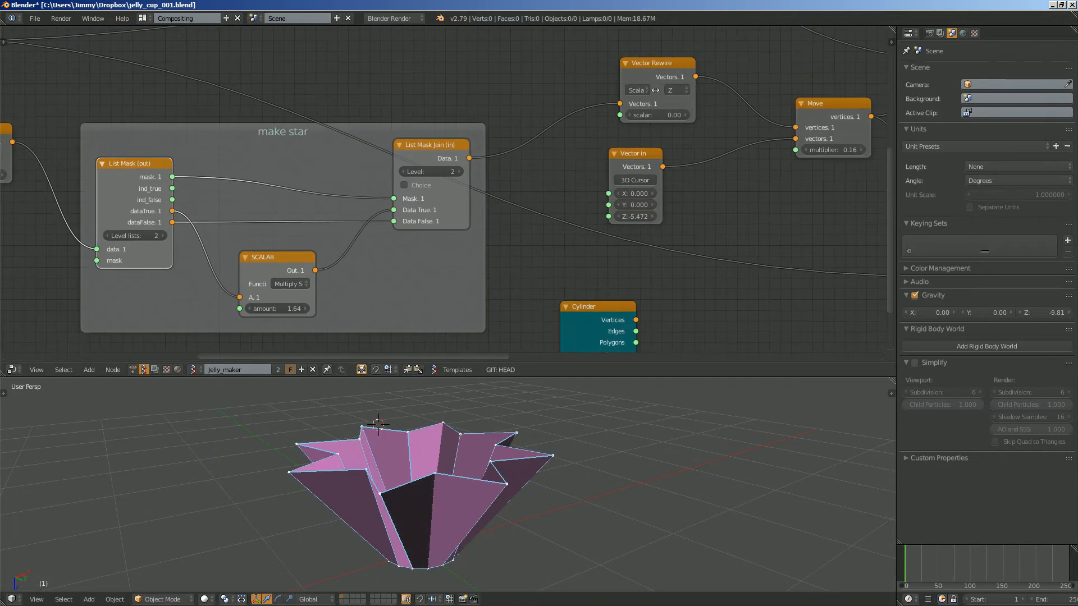
drag(435, 147, 421, 149)
middle_drag(421, 149, 558, 159)
scroll(230, 165, up, 1)
scroll(441, 155, down, 2)
drag(327, 168, 331, 158)
scroll(330, 159, up, 1)
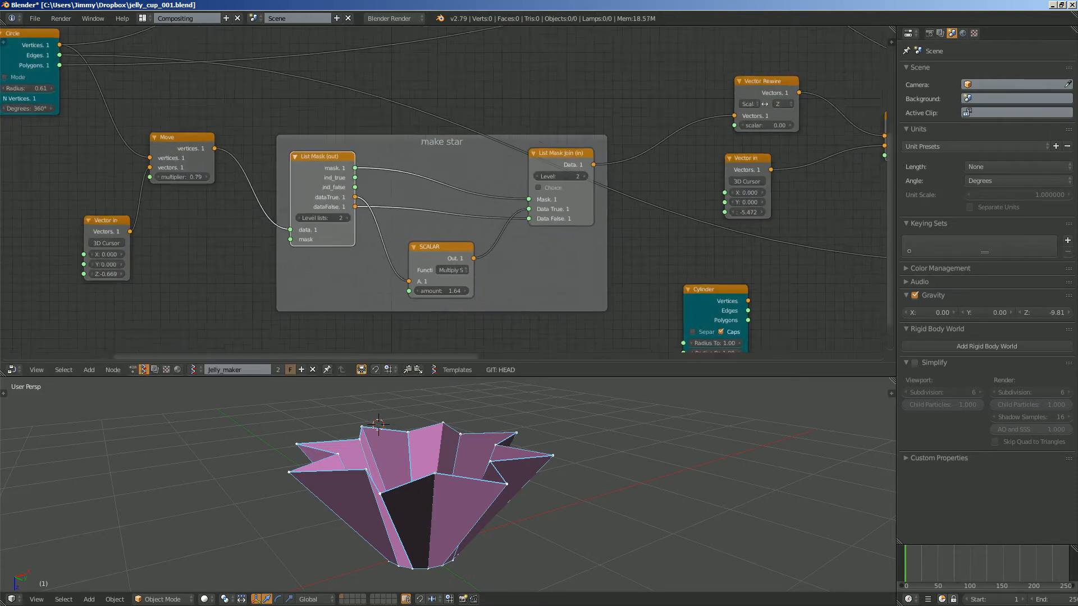
Step: Set the amount of the SCALAR node in the make star frame to 1.46
middle_drag(330, 159, 366, 164)
middle_drag(217, 182, 106, 146)
scroll(223, 173, up, 1)
mouse_move(371, 275)
mouse_down()
mouse_move(396, 275)
mouse_move(338, 275)
mouse_move(362, 275)
mouse_up()
middle_drag(381, 421, 419, 494)
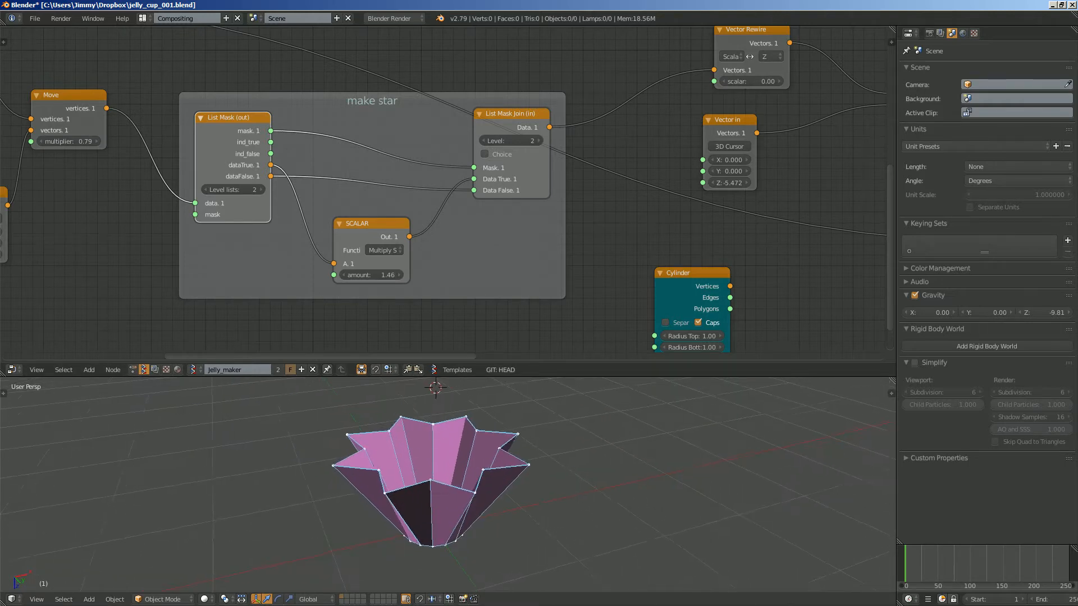
Step: Set the Z of the Vector In node below Vector Rewire to -0.072 to flatten the cup into a star
scroll(421, 483, up, 1)
middle_drag(438, 253, 388, 246)
middle_drag(418, 483, 425, 485)
middle_drag(404, 241, 382, 254)
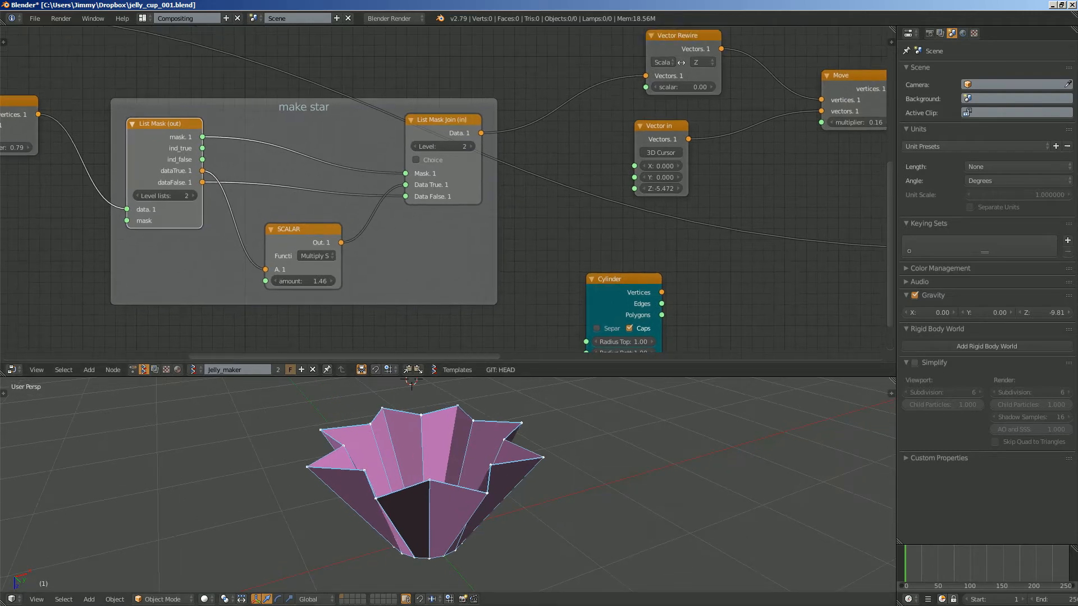
middle_drag(419, 483, 424, 484)
middle_drag(382, 254, 204, 264)
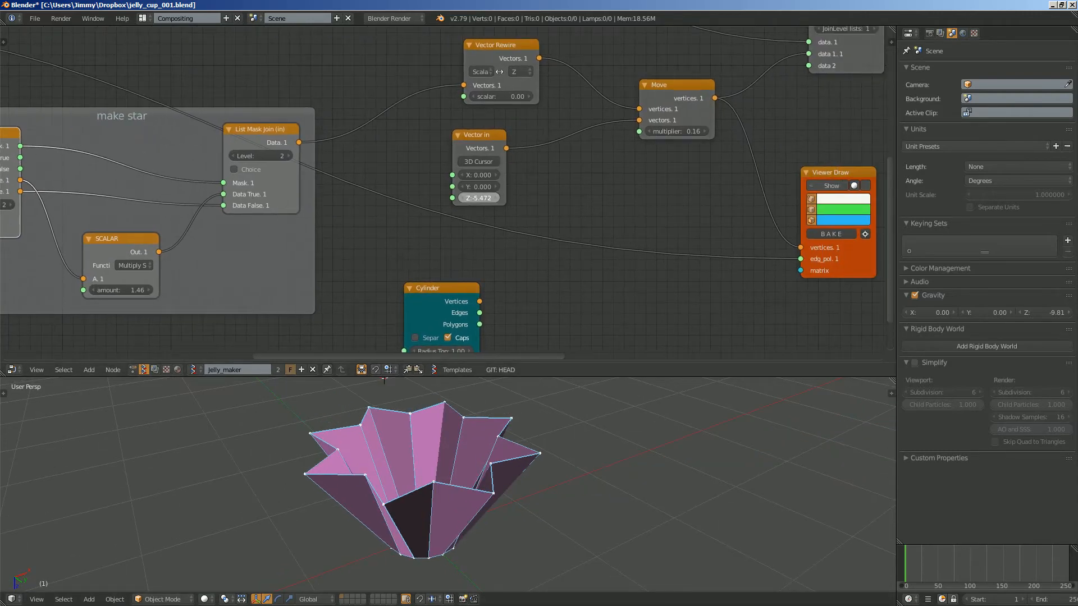
drag(478, 198, 569, 199)
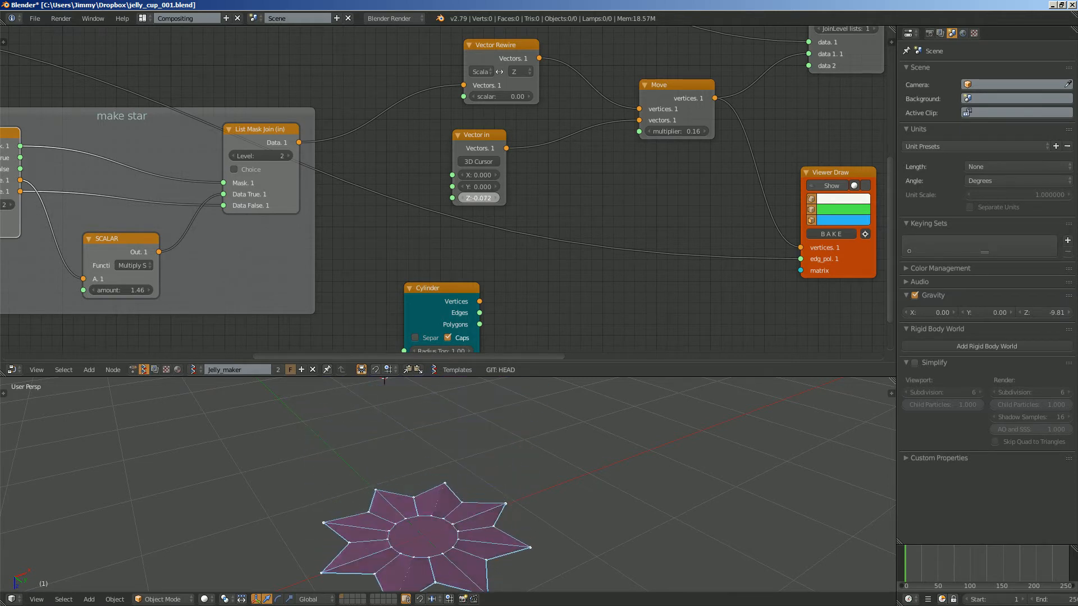
middle_drag(374, 421, 323, 473)
scroll(323, 473, down, 2)
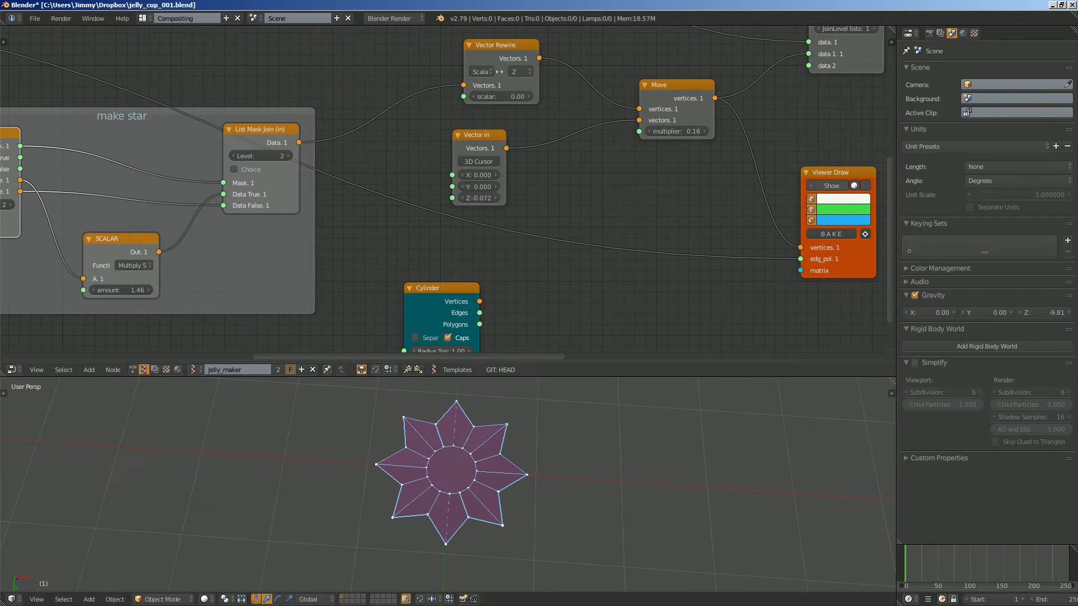
Step: Set the Z of the Vector In node below Vector Rewire to -3.162 and the connected Move node's multiplier to 0.19
drag(484, 199, 421, 198)
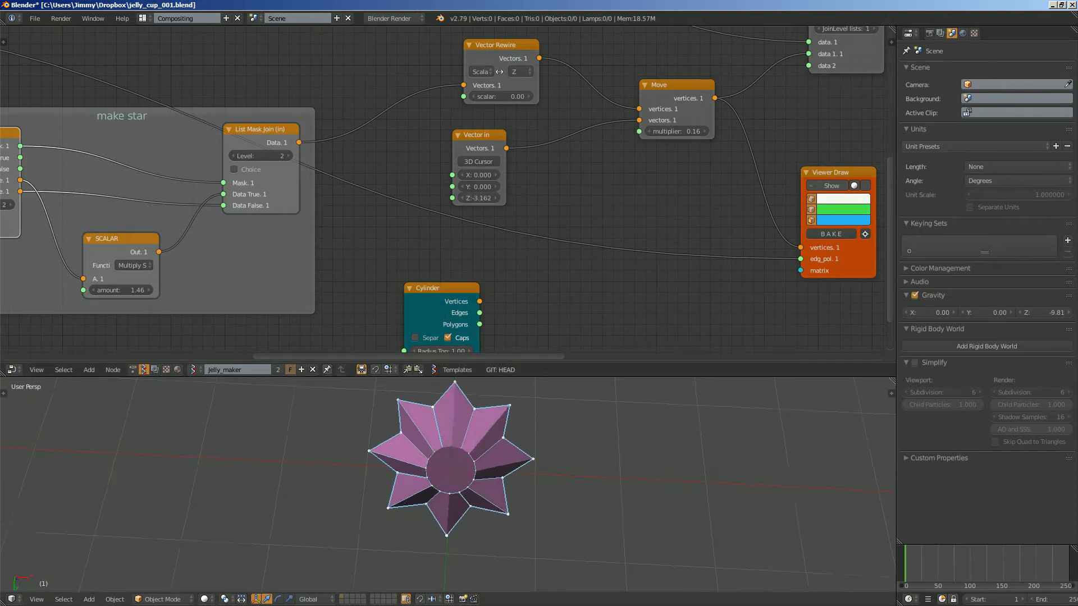
middle_drag(393, 483, 444, 426)
middle_drag(561, 186, 392, 205)
middle_drag(509, 152, 365, 171)
mouse_move(364, 171)
mouse_down()
mouse_move(404, 171)
mouse_move(365, 170)
mouse_up()
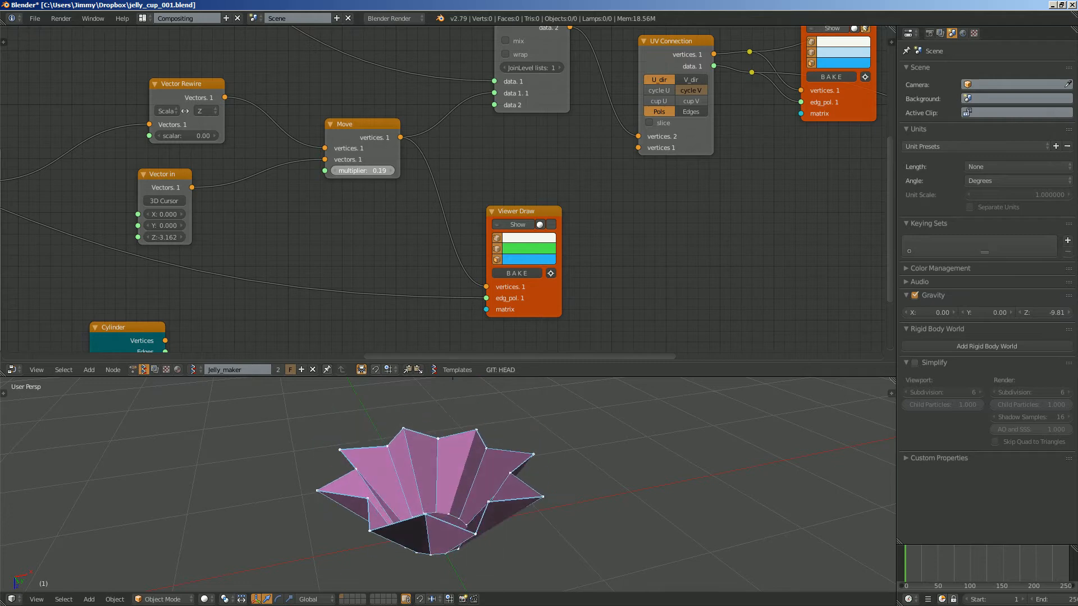
Step: Move the List Join node that feeds UV Connection slightly upward
scroll(367, 171, down, 2)
middle_drag(367, 171, 467, 226)
scroll(449, 202, down, 2)
middle_drag(415, 169, 374, 171)
scroll(480, 247, down, 3)
scroll(499, 252, up, 2)
middle_drag(477, 449, 456, 428)
middle_drag(524, 199, 456, 201)
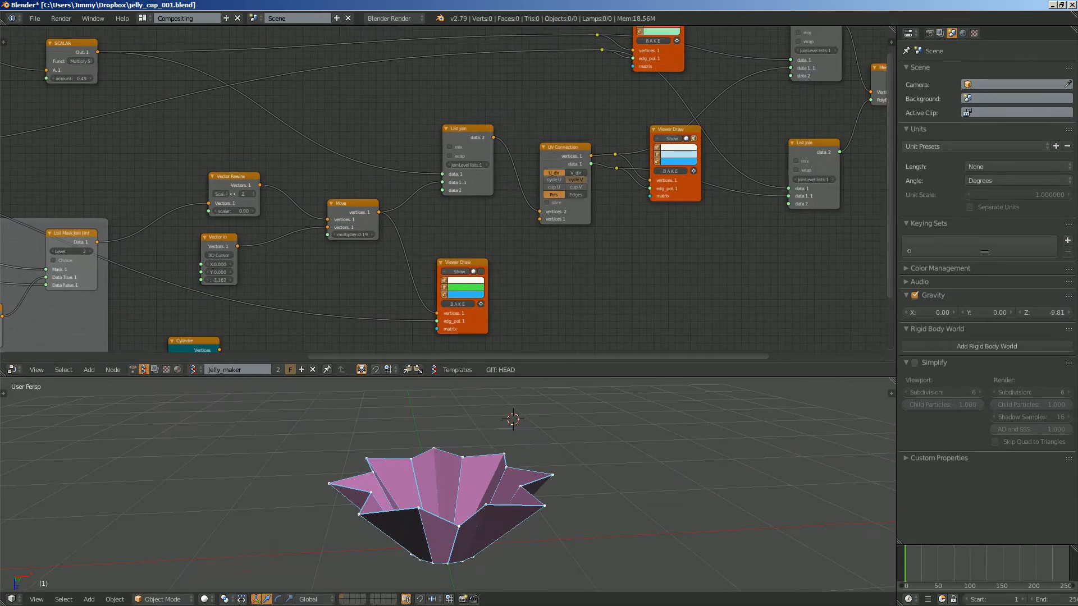
scroll(456, 201, up, 1)
scroll(497, 185, up, 1)
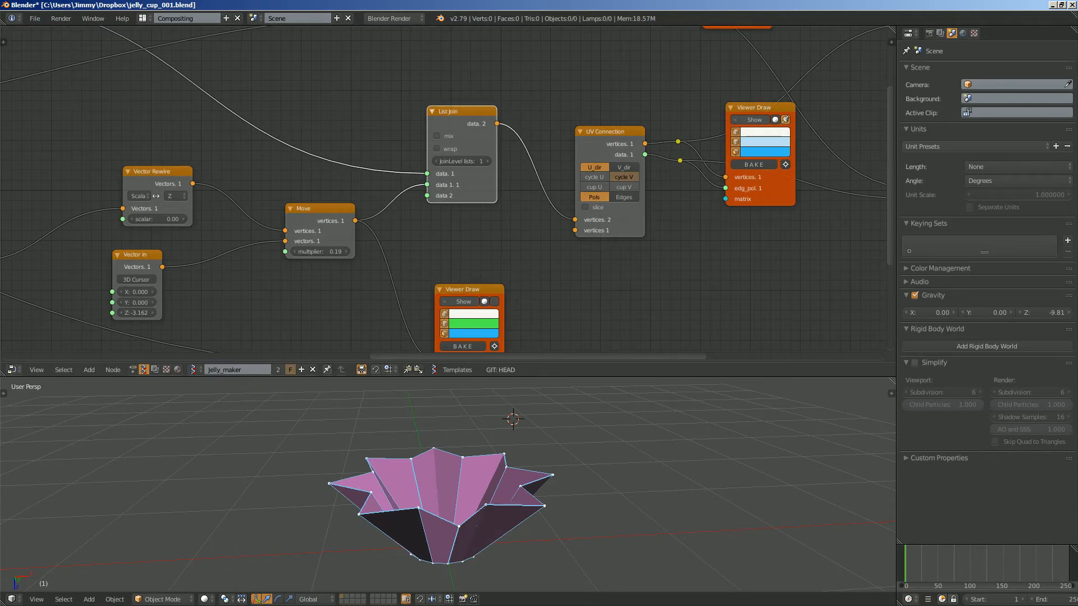
drag(463, 111, 468, 96)
Step: Move the UV Connection node up and closer to the List Join node
middle_drag(606, 133, 475, 125)
drag(475, 124, 459, 102)
scroll(461, 174, up, 1)
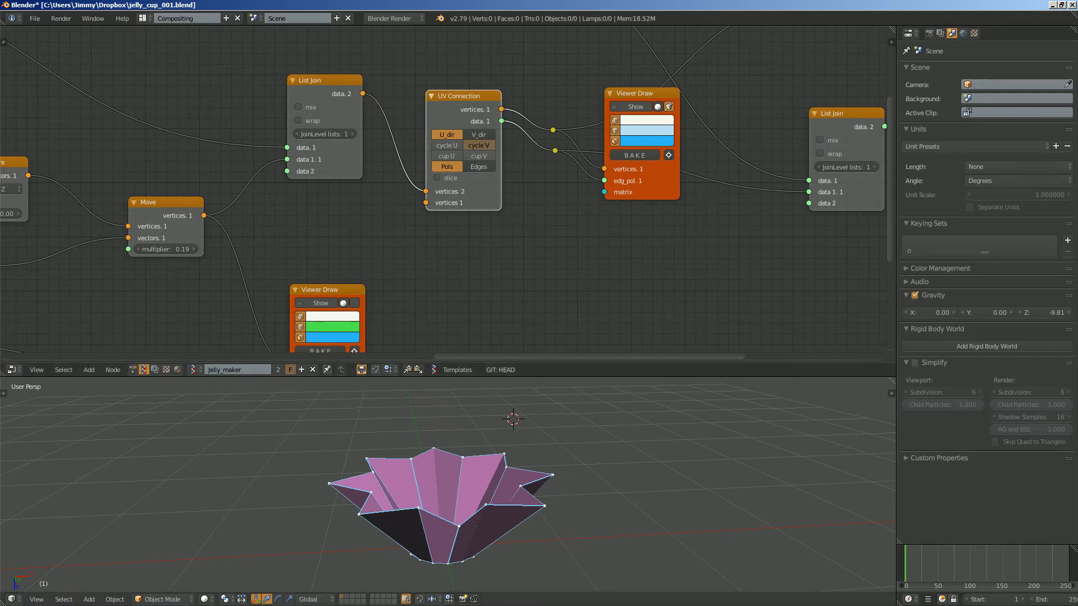
Step: View the cup from below and toggle the display of the Viewer Draw node connected to UV Connection
middle_drag(482, 486, 483, 405)
shift+middle_drag(483, 461, 481, 408)
middle_drag(481, 407, 477, 413)
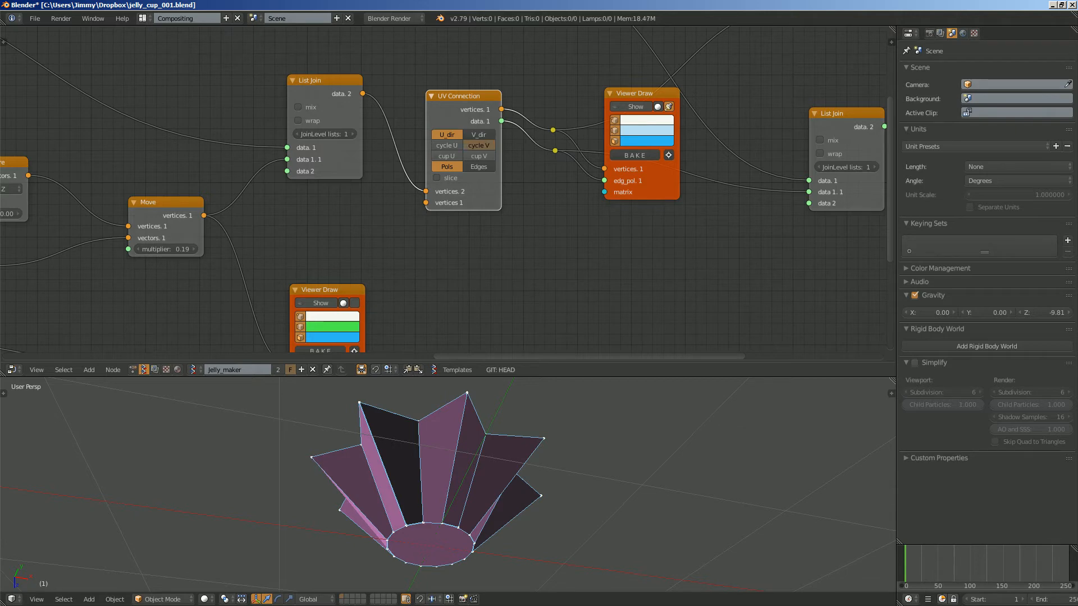
middle_drag(606, 236, 490, 260)
click(519, 130)
click(519, 130)
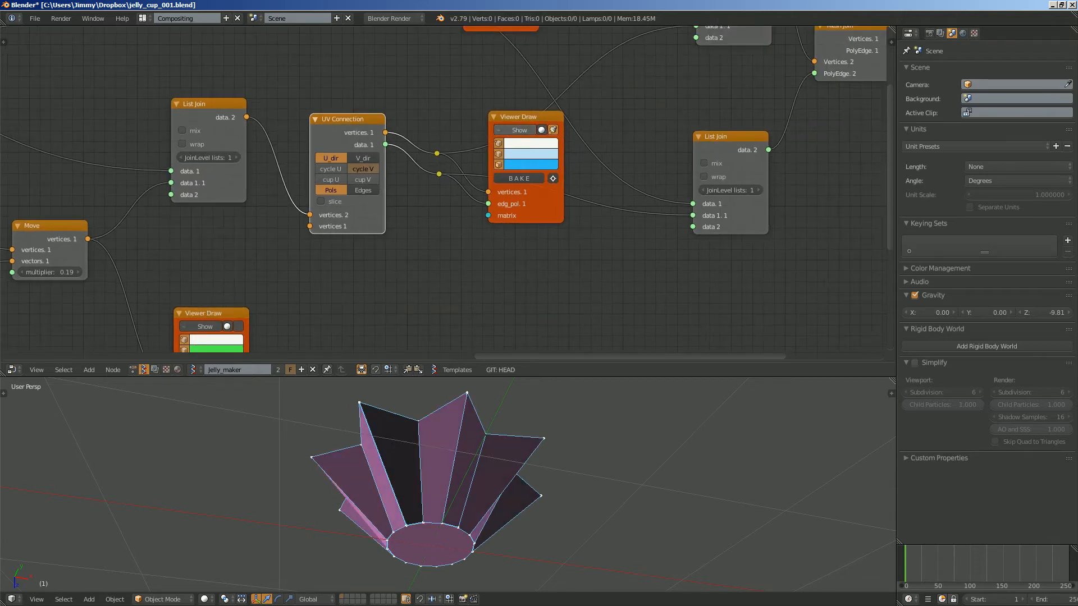
click(519, 130)
click(519, 130)
click(519, 131)
click(520, 130)
Step: Move the Viewer Draw node connected to UV Connection down, clear of the links to the List Join nodes
drag(524, 117, 489, 231)
mouse_move(489, 231)
middle_down()
mouse_move(455, 279)
mouse_move(359, 299)
middle_up()
scroll(359, 299, down, 4)
scroll(440, 191, up, 3)
Step: Bring the two List Join nodes that feed Mesh Join closer together
drag(566, 82, 555, 93)
middle_drag(555, 92, 452, 113)
drag(466, 264, 460, 232)
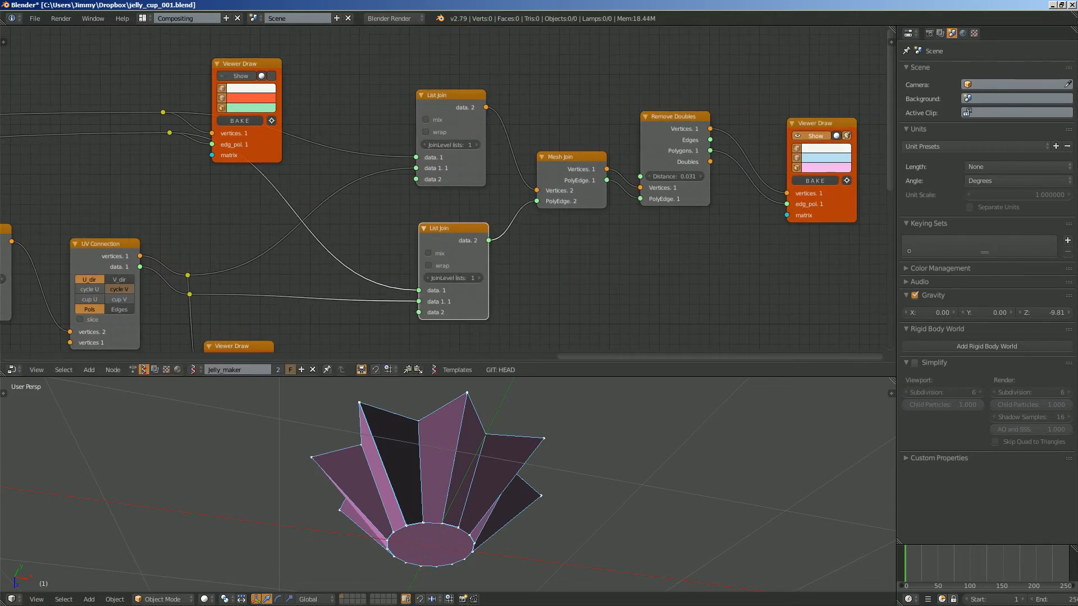
middle_drag(449, 449, 450, 472)
middle_drag(449, 270, 516, 287)
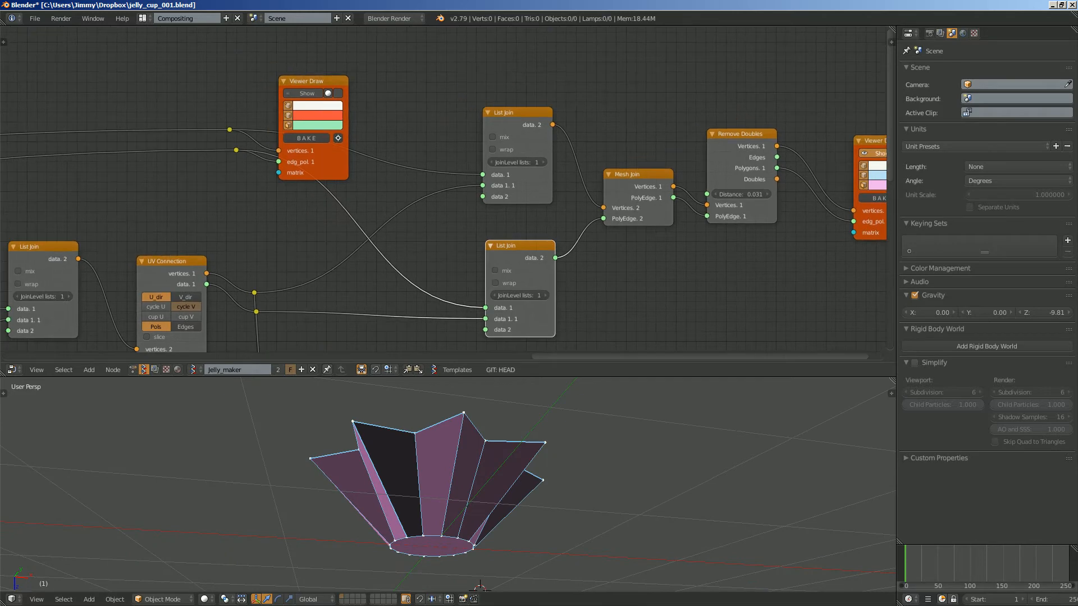
Step: Move the Viewer Draw node with the red and green swatches up, clear of the links running to the List Join nodes
drag(315, 82, 322, 46)
scroll(331, 112, down, 2)
mouse_move(337, 169)
middle_down()
mouse_move(360, 185)
mouse_move(393, 142)
mouse_move(402, 87)
middle_up()
middle_drag(449, 478, 432, 505)
scroll(432, 505, up, 1)
Step: Toggle the preview of the Viewer Draw node connected to UV Connection, leaving it shown and the final Viewer Draw node hidden
click(387, 268)
click(387, 267)
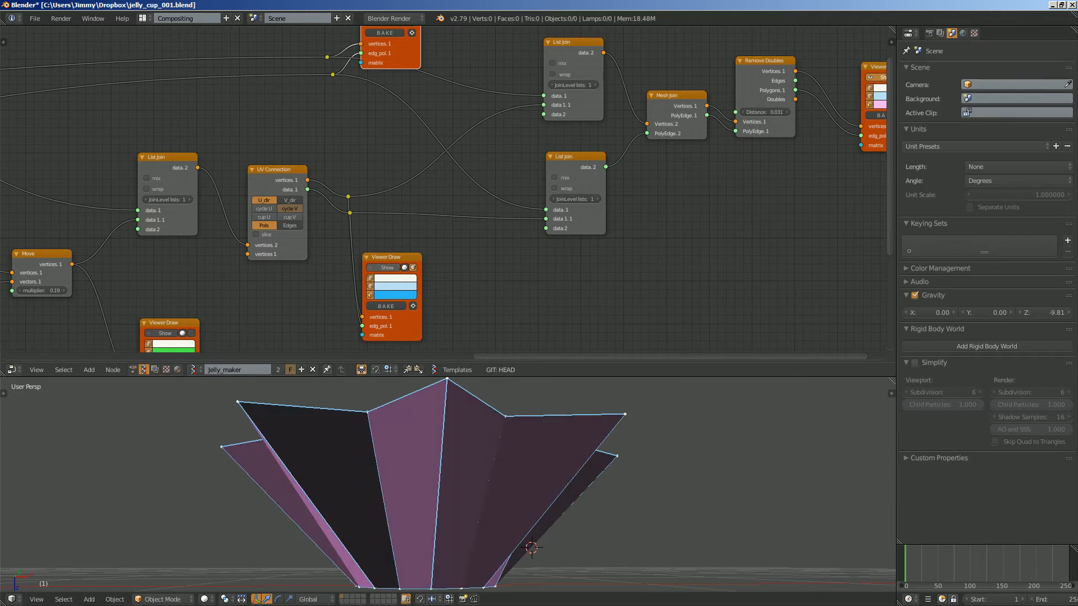
click(387, 267)
click(386, 268)
click(387, 267)
scroll(387, 268, down, 2)
middle_drag(387, 268, 255, 246)
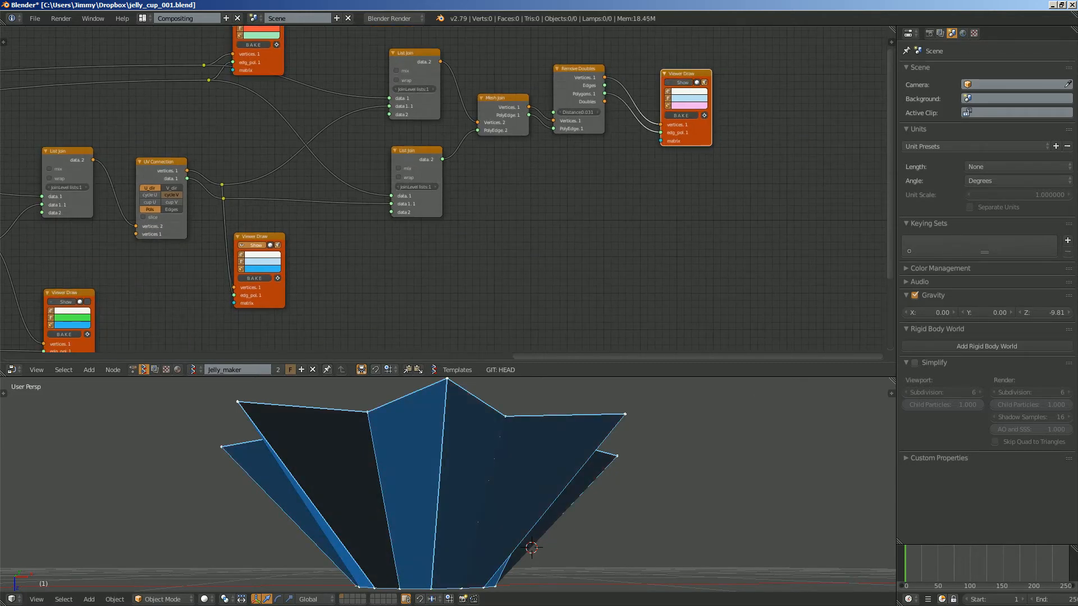
Step: Toggle the cup V option of the UV Connection node on and off while viewing the cup's base from below
scroll(393, 505, down, 2)
middle_drag(393, 505, 461, 454)
scroll(336, 224, up, 3)
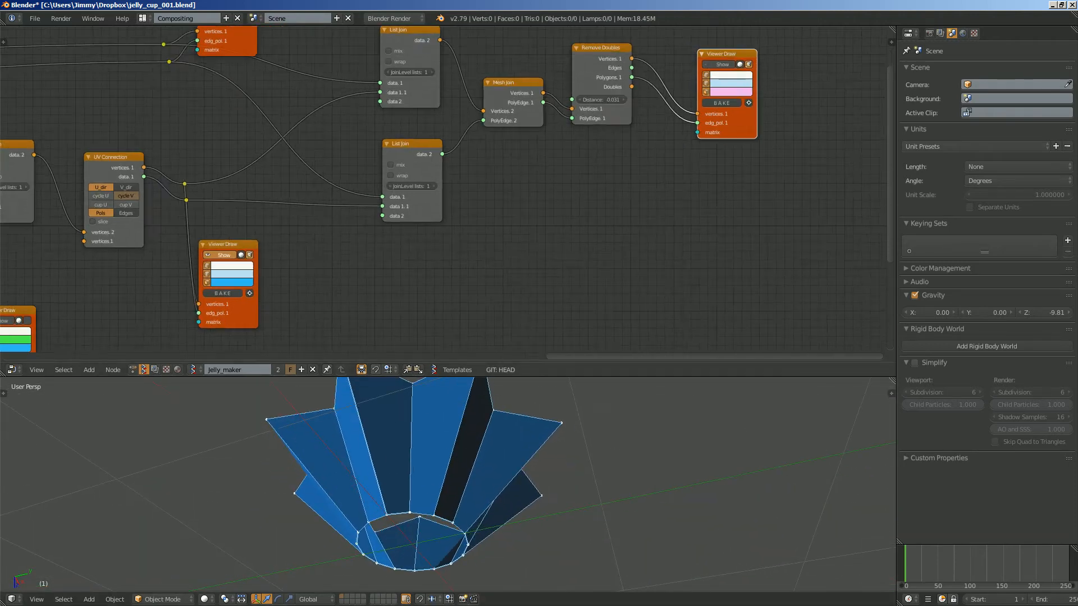
middle_drag(337, 225, 531, 227)
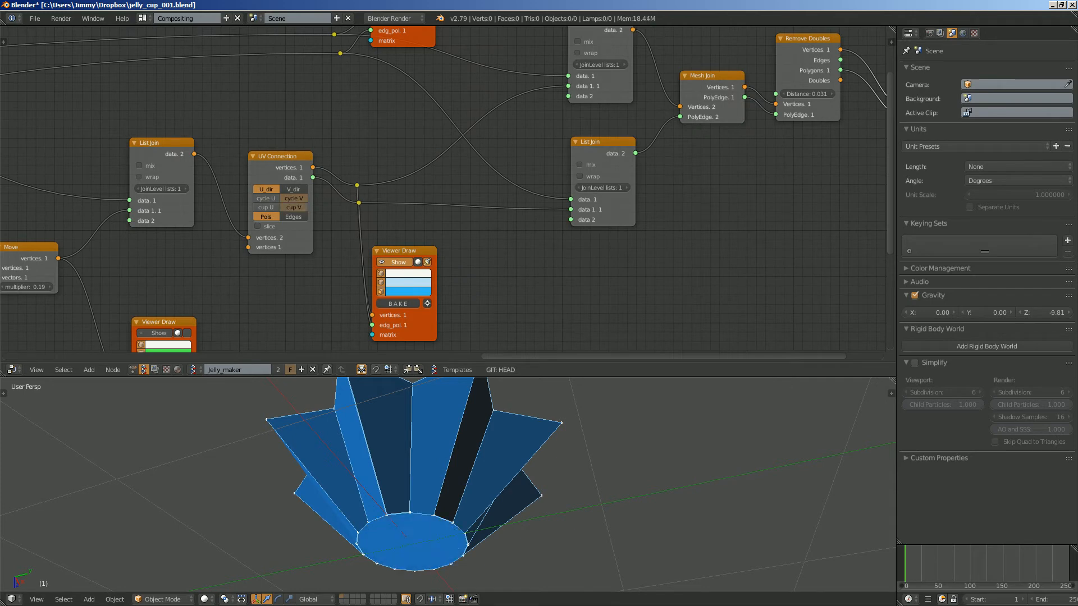
middle_drag(449, 460, 475, 434)
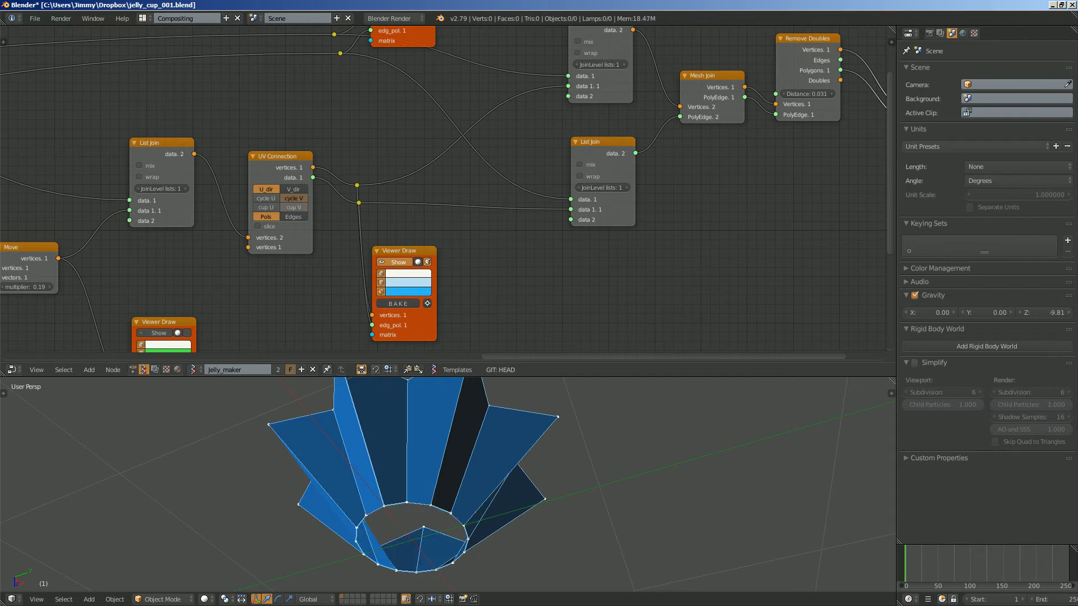
click(294, 207)
click(294, 208)
Step: Show the upper Viewer Draw node with the red and green swatches and inspect the cup's base polygon from below
mouse_move(376, 499)
middle_down()
mouse_move(378, 413)
mouse_move(375, 567)
mouse_move(317, 585)
middle_up()
middle_drag(387, 146, 342, 310)
click(348, 131)
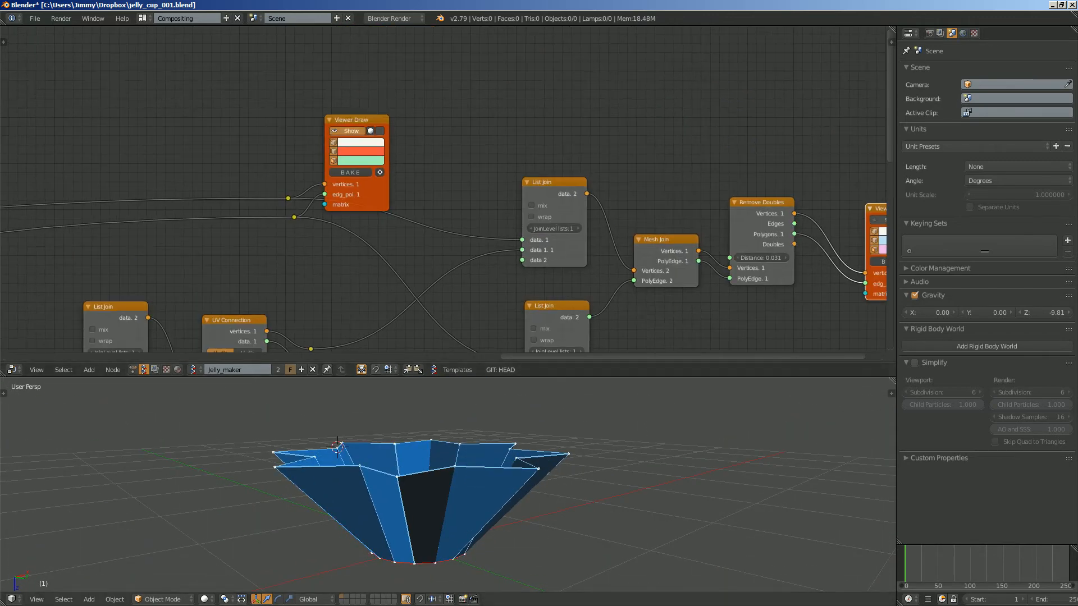
mouse_move(365, 553)
middle_down()
mouse_move(393, 477)
mouse_move(416, 497)
mouse_move(365, 567)
middle_up()
click(422, 547)
middle_drag(472, 488, 503, 378)
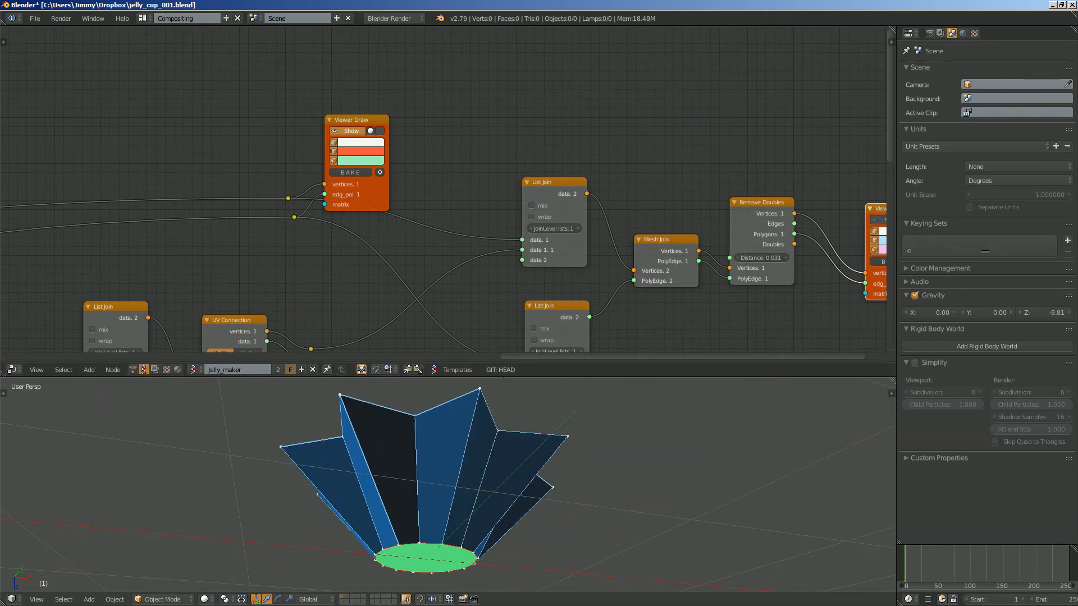
Step: Toggle the preview of the final Viewer Draw node, leave it shown, and inspect the joined cup from below and above
middle_drag(786, 236, 399, 181)
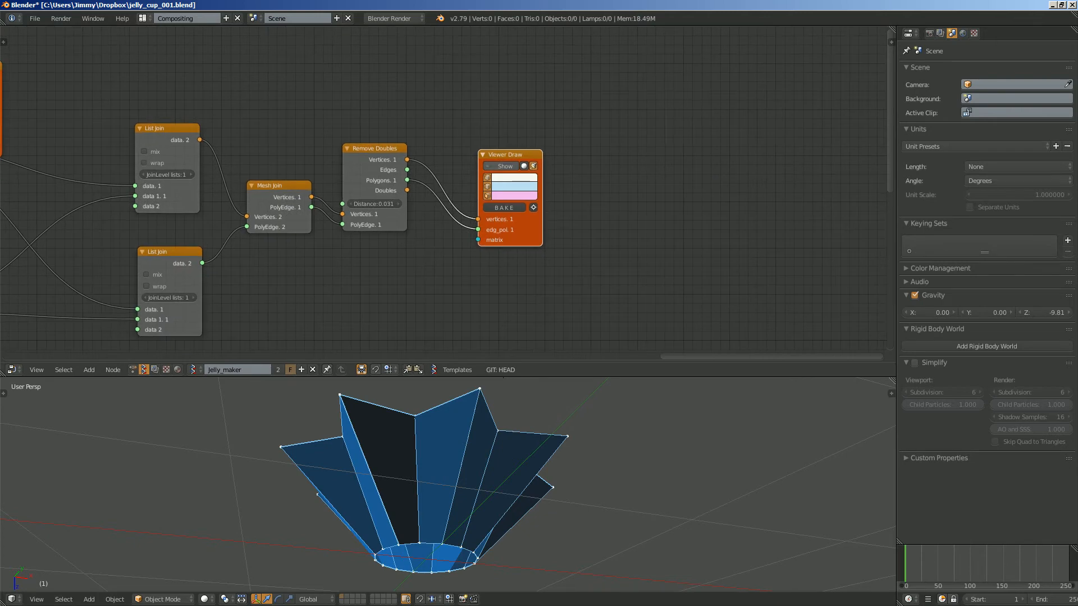
click(501, 166)
click(502, 166)
click(502, 166)
click(501, 166)
click(502, 166)
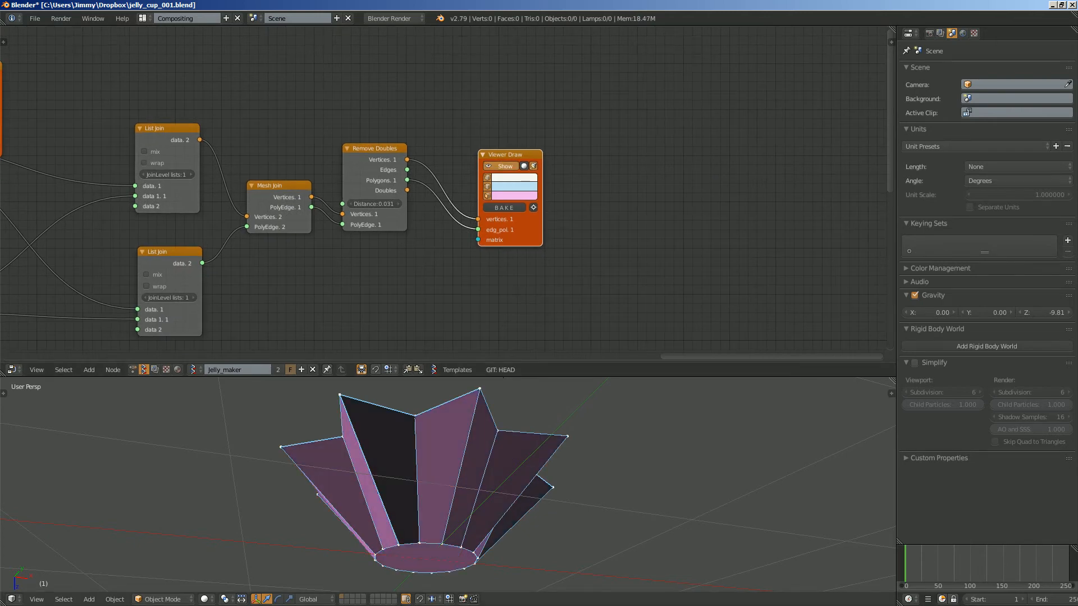
mouse_move(494, 443)
middle_down()
mouse_move(477, 522)
mouse_move(484, 446)
middle_up()
middle_drag(506, 378, 469, 438)
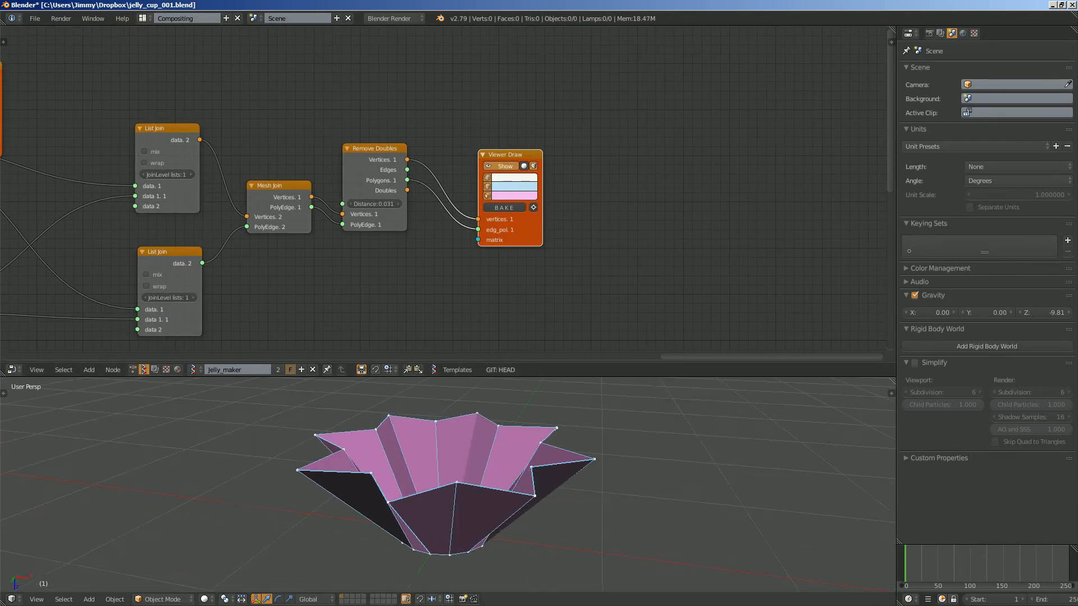
Step: Space out the final Viewer Draw and Remove Doubles nodes, and set the Remove Doubles distance to 0.061
drag(508, 155, 596, 142)
scroll(596, 141, up, 3)
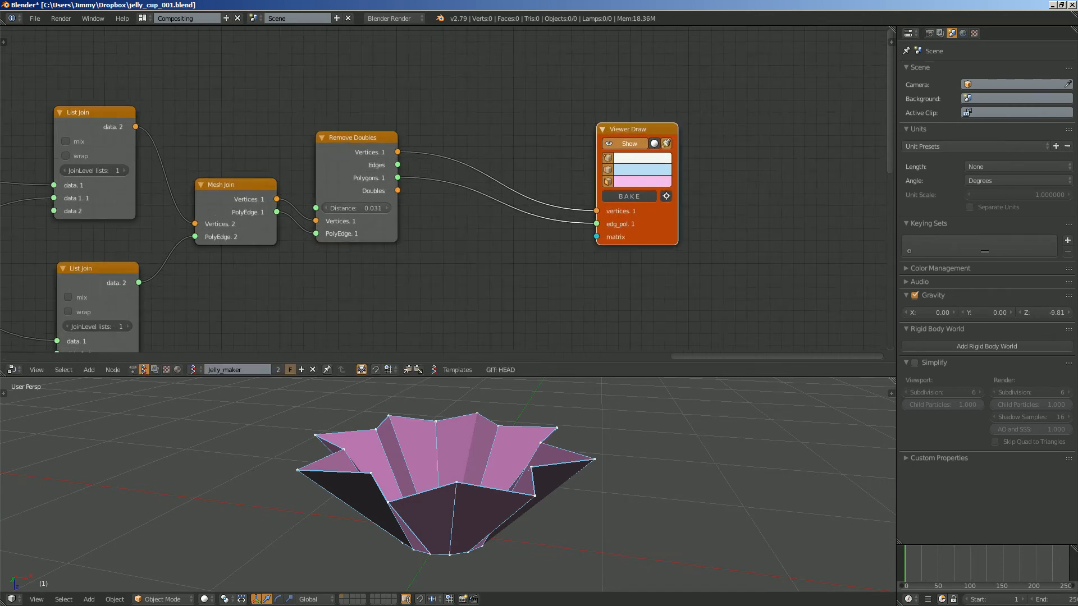
drag(359, 139, 369, 138)
middle_drag(494, 461, 433, 429)
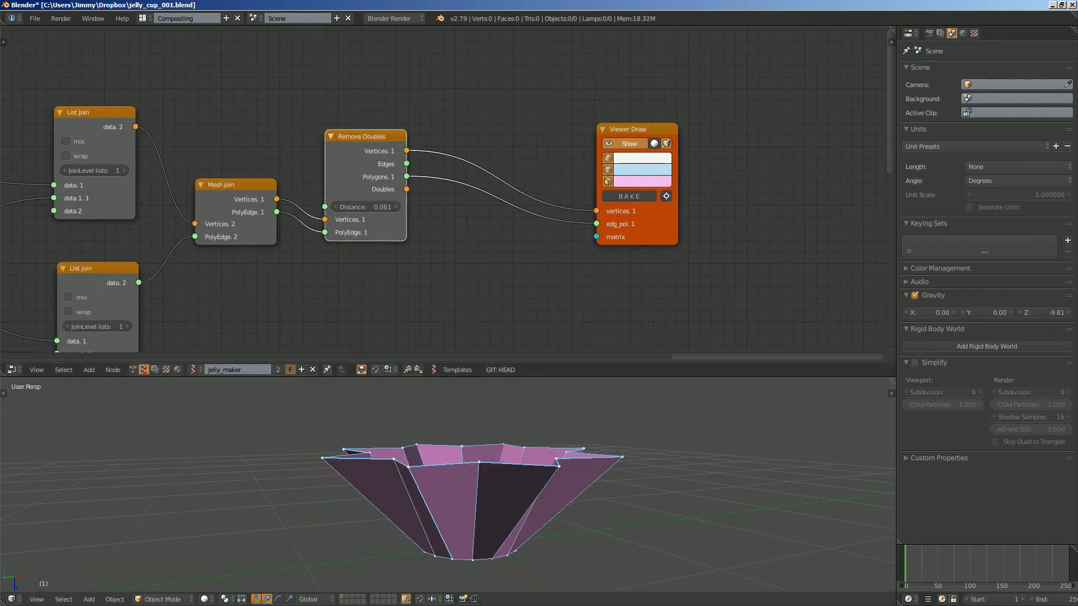
Step: Insert a Bevel node between Remove Doubles and the final Viewer Draw, routing both vertices and polygons through it
middle_drag(506, 270, 353, 276)
drag(486, 137, 563, 152)
key(alt+space)
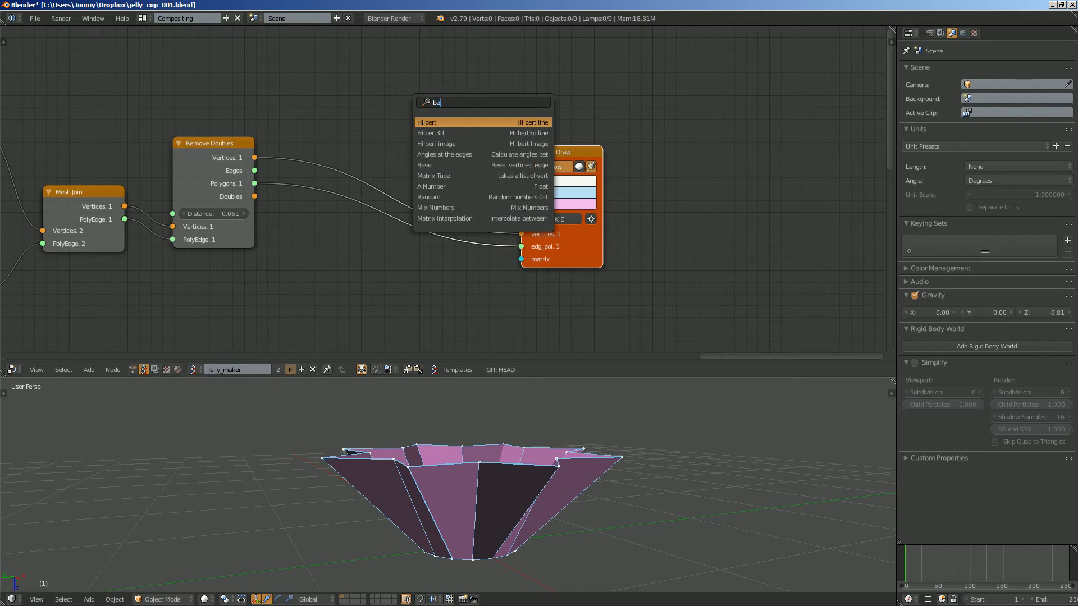
text(beve)
key(Return)
click(365, 85)
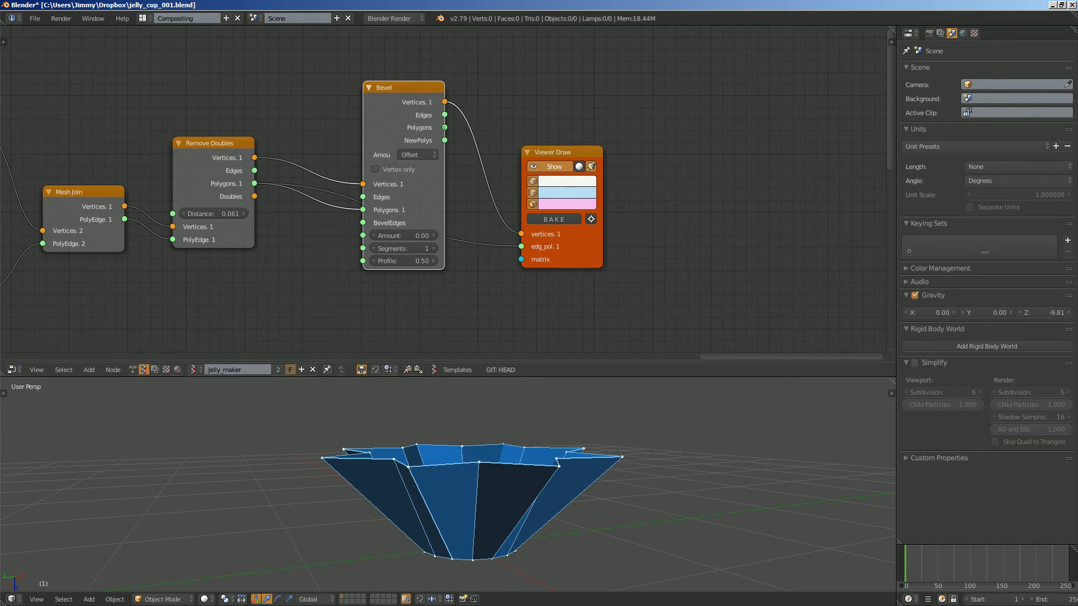
drag(521, 247, 522, 247)
middle_drag(539, 443, 559, 471)
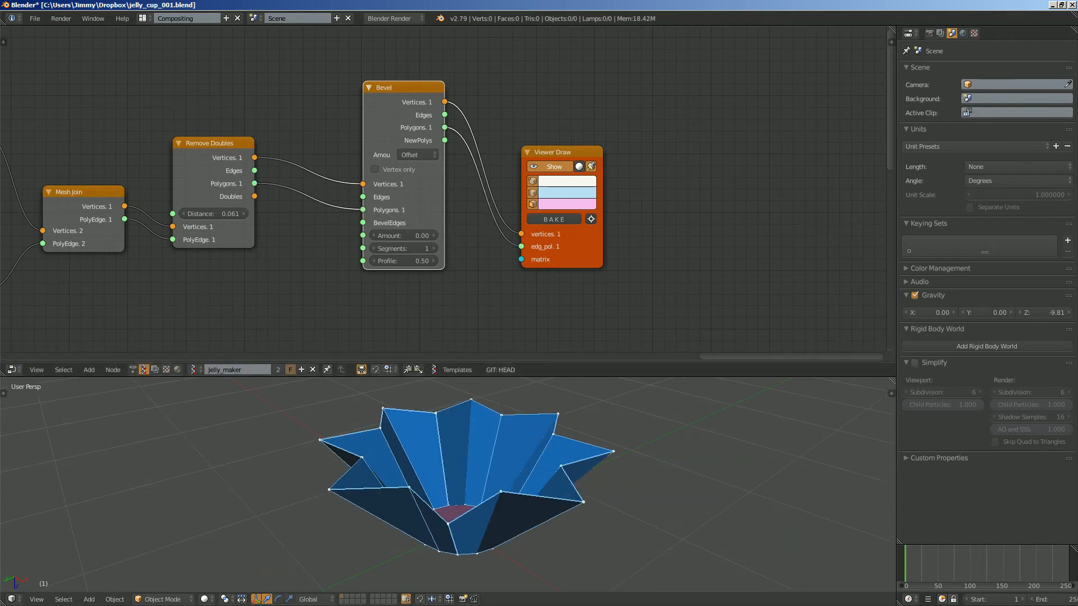
Step: Set the Bevel amount to 0.06 and hide the Viewer Draw node connected to UV Connection
drag(403, 235, 415, 236)
scroll(415, 236, down, 4)
middle_drag(415, 236, 636, 141)
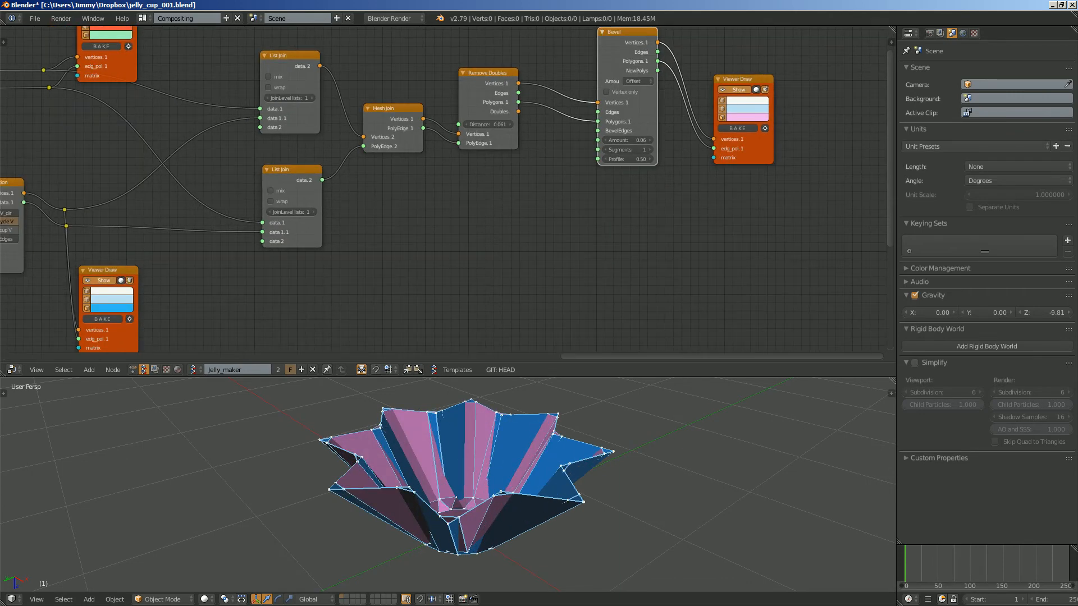
click(104, 280)
mouse_move(483, 488)
middle_down()
mouse_move(553, 412)
mouse_move(590, 399)
mouse_move(581, 387)
mouse_move(539, 527)
middle_up()
middle_drag(449, 224, 398, 290)
middle_drag(426, 438, 387, 472)
scroll(401, 525, up, 3)
middle_drag(573, 247, 401, 256)
scroll(401, 256, up, 2)
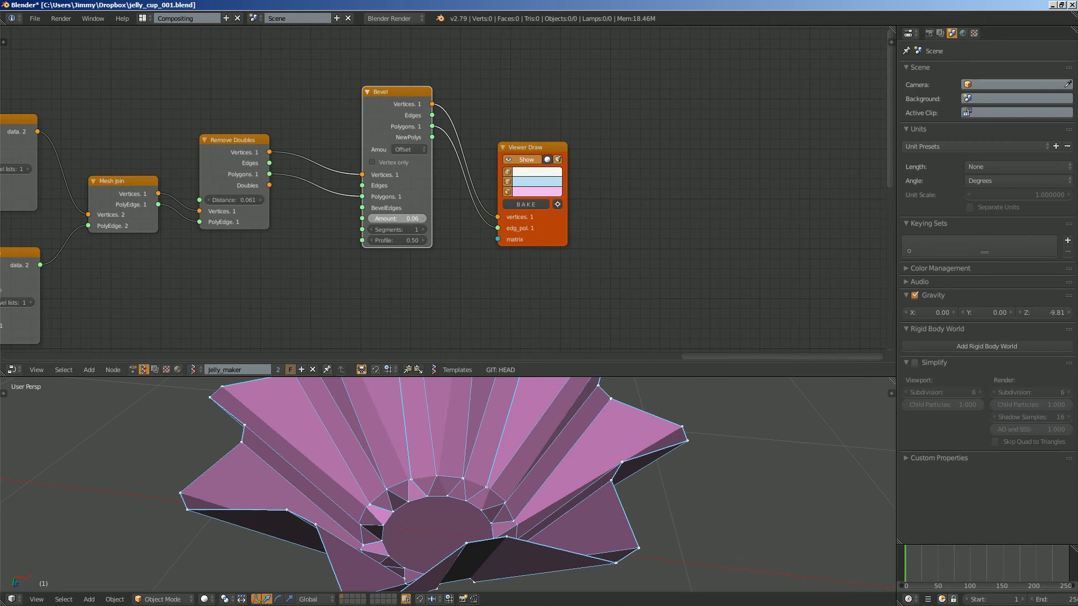
Step: Set the Bevel amount to 0.05 and try one extra bevel segment before returning to 1 segment
mouse_move(400, 218)
mouse_down()
mouse_move(418, 218)
mouse_move(396, 219)
mouse_up()
scroll(327, 271, up, 4)
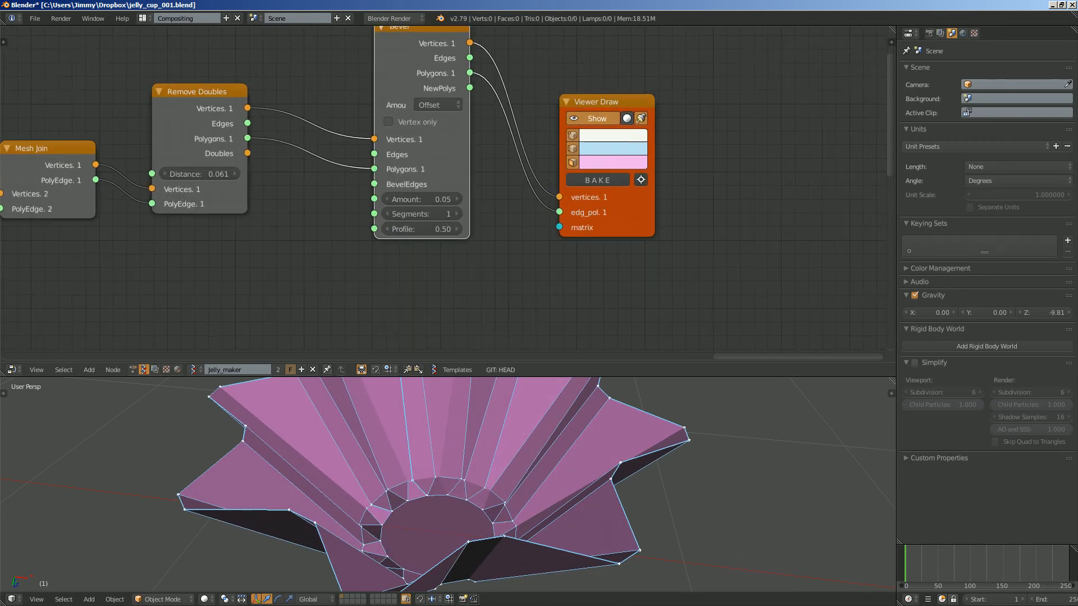
scroll(449, 222, up, 3)
click(461, 221)
click(372, 221)
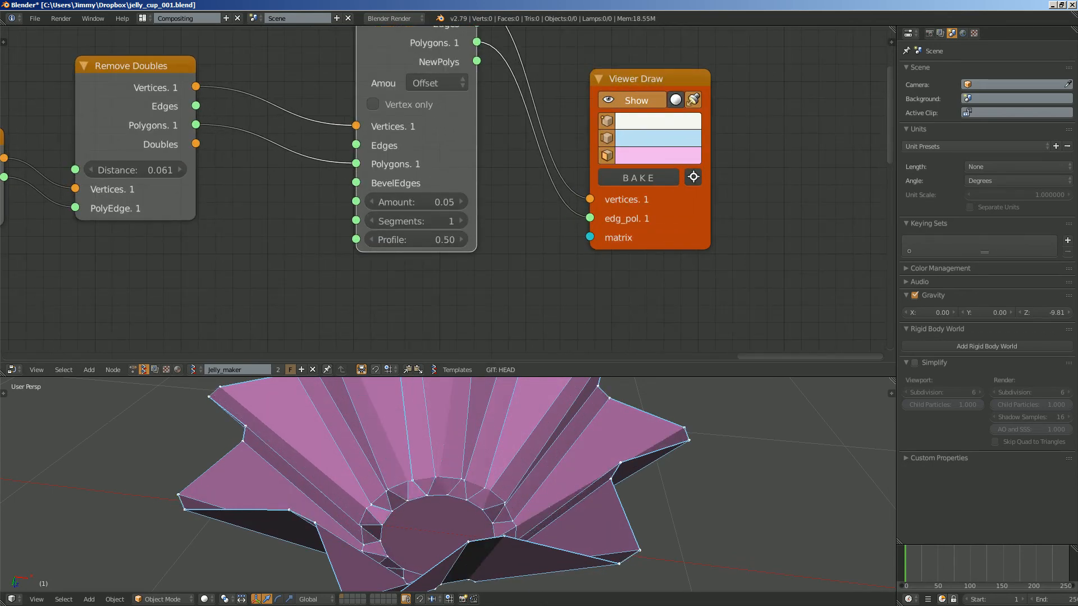
Step: Toggle the Bevel node's Vertex only option on and off and compare the effect on the cup from below
click(374, 104)
click(374, 105)
click(373, 104)
scroll(438, 472, down, 3)
middle_drag(444, 483, 357, 412)
click(373, 104)
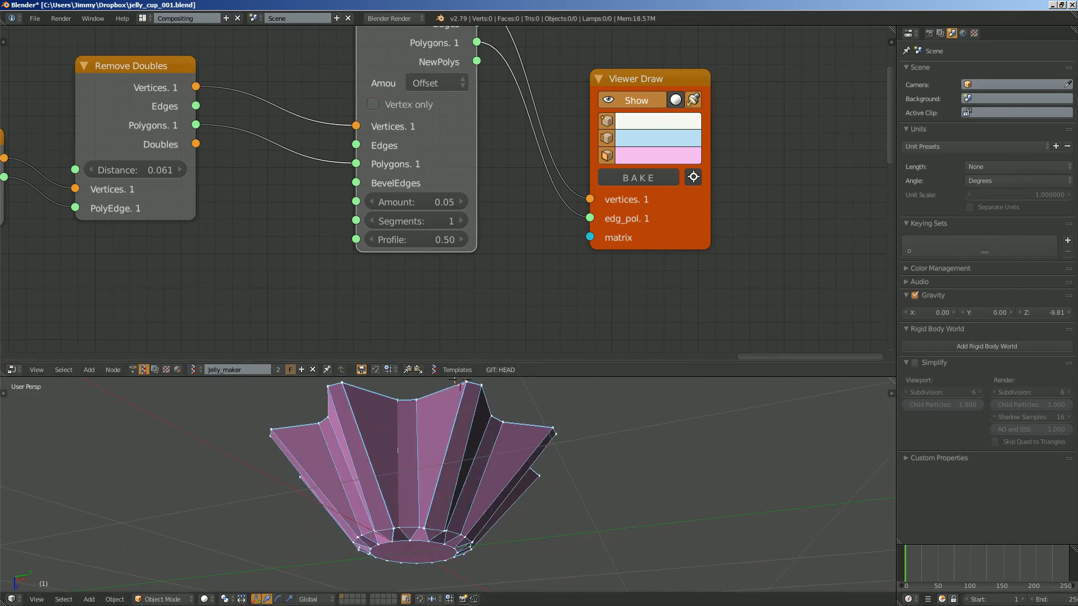
middle_drag(469, 455, 556, 415)
Step: Make room beside the Bevel node, add a Solidify node, and place it above the final Viewer Draw node
middle_drag(553, 286, 394, 280)
drag(494, 229, 579, 226)
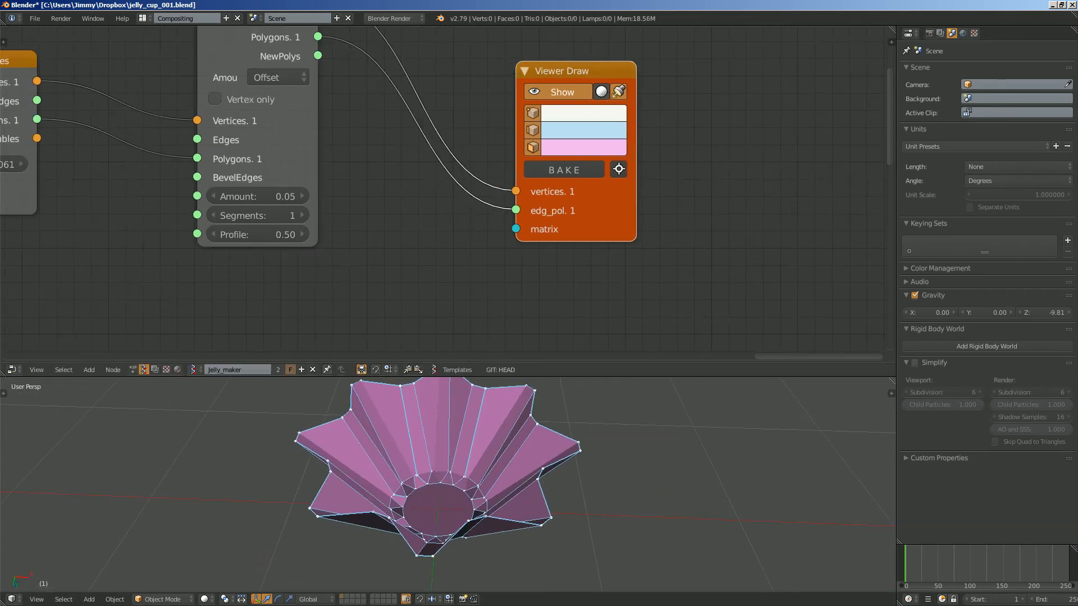
key(alt+space)
key(Return)
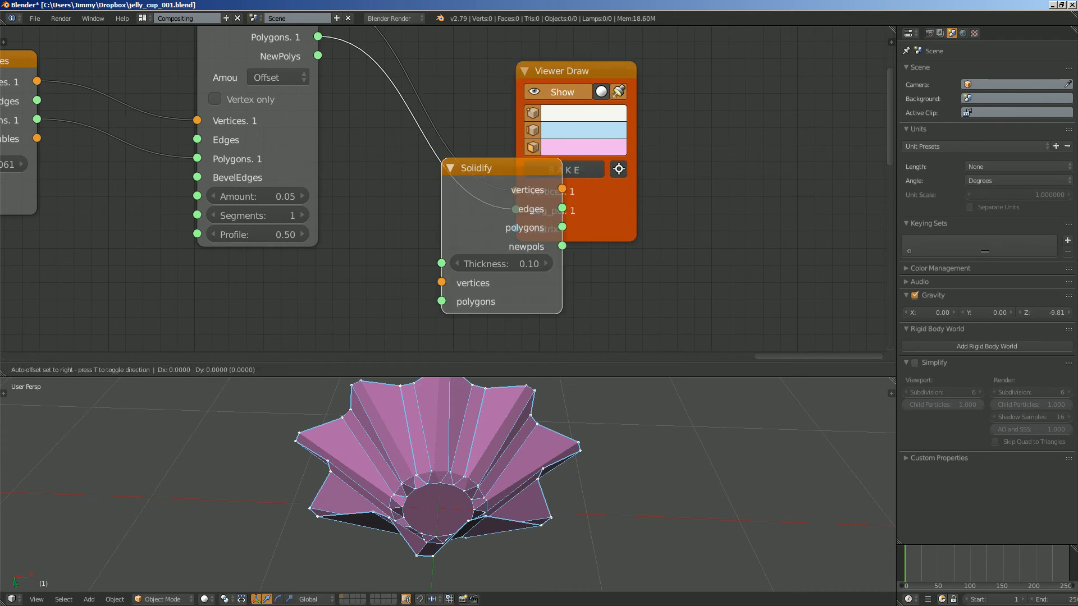
click(696, 49)
middle_drag(697, 49, 697, 140)
drag(735, 157, 504, 35)
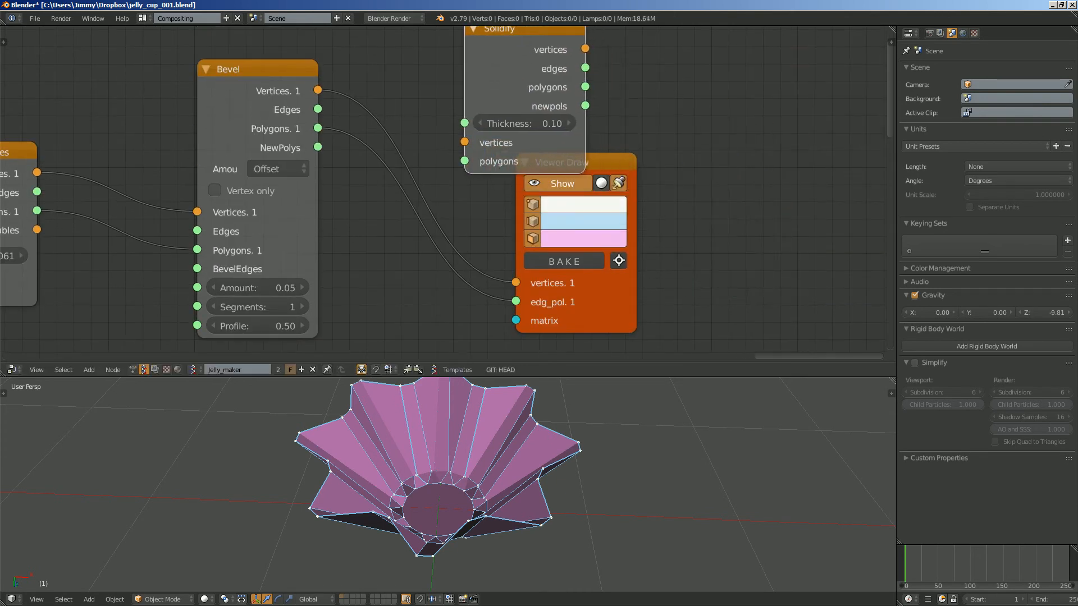
Step: Wire the Bevel vertices and polygons through Solidify into the final Viewer Draw, arranging the nodes in a row
drag(318, 90, 436, 137)
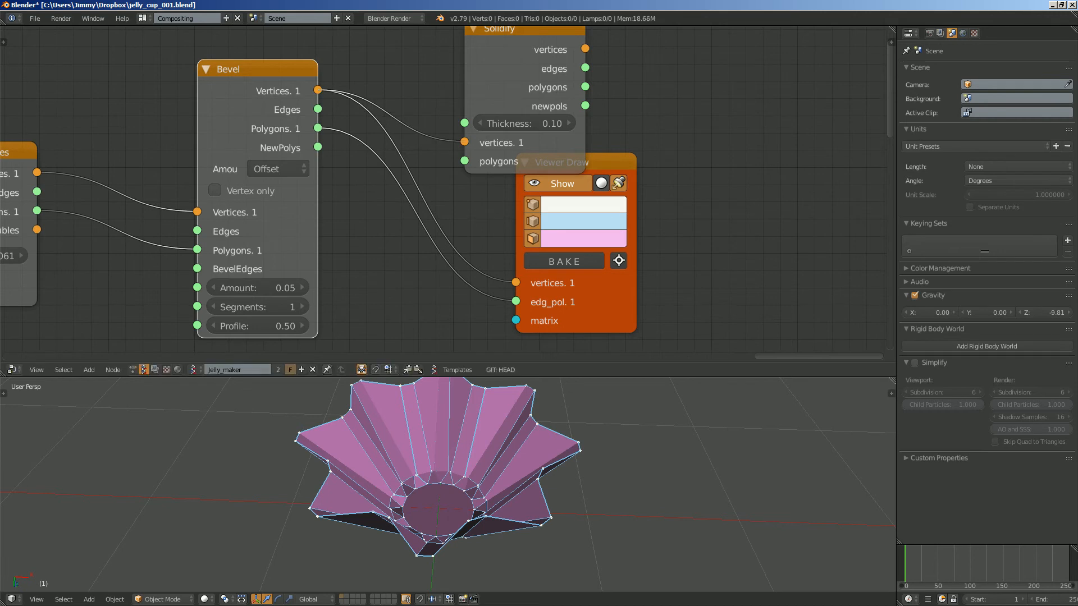
drag(605, 163, 708, 127)
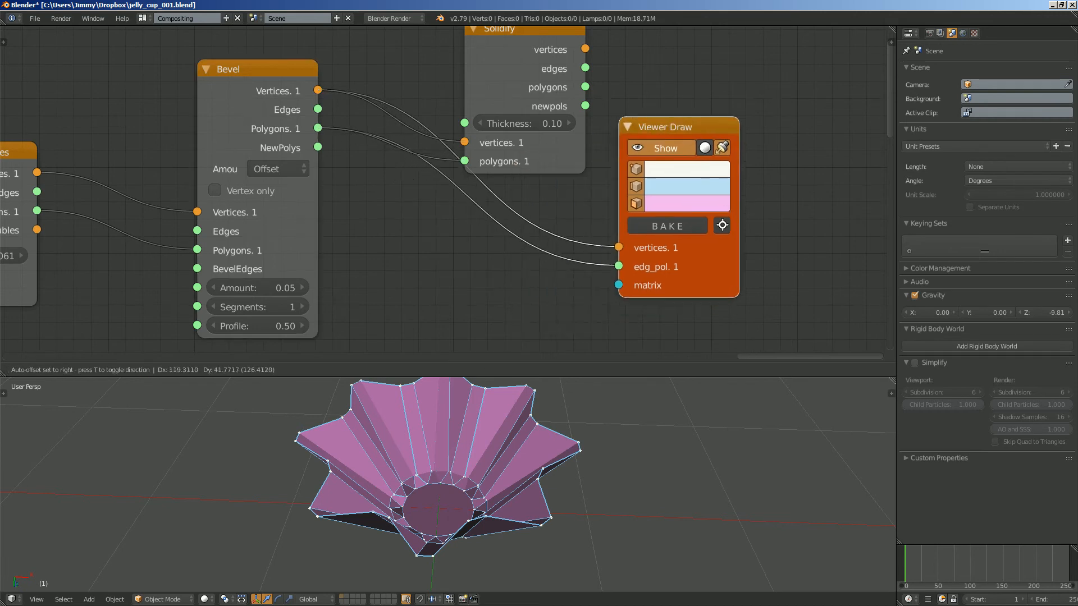
drag(506, 31, 444, 59)
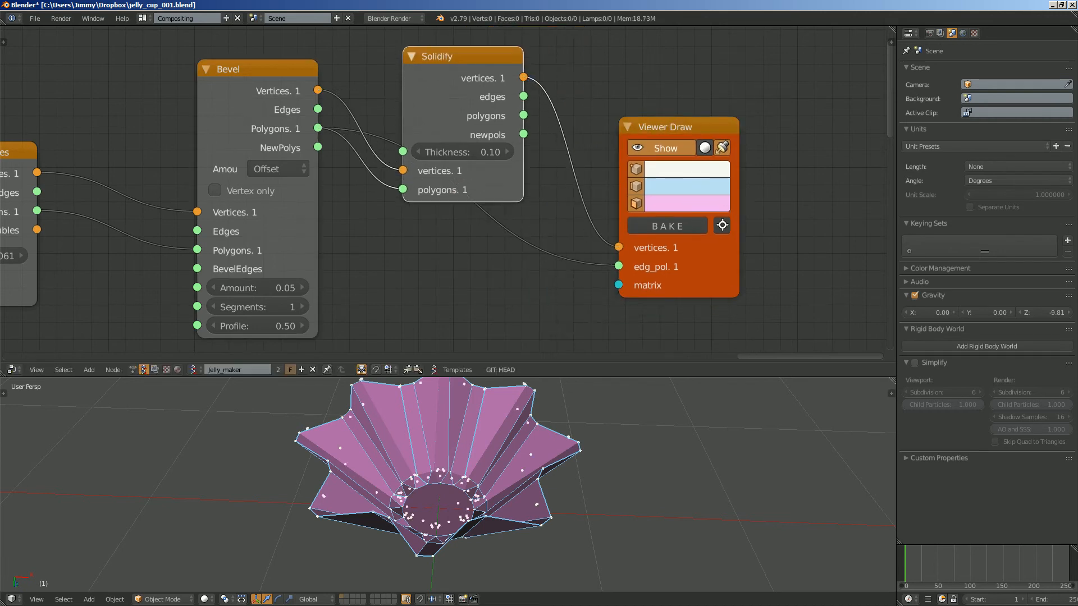
drag(609, 260, 619, 266)
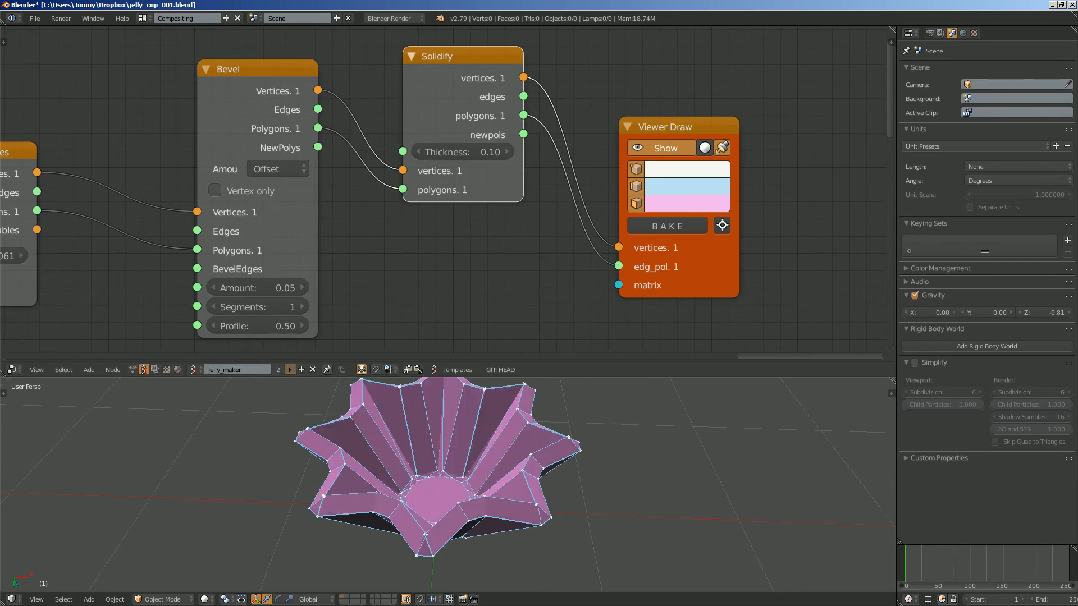
Step: Move the final Viewer Draw node closer to Solidify and set the Solidify thickness to 0.04
drag(679, 127, 647, 90)
drag(471, 152, 454, 152)
middle_drag(483, 427, 475, 469)
mouse_move(571, 452)
middle_down()
mouse_move(564, 395)
mouse_move(567, 438)
middle_up()
Step: Bake the final cup to a mesh object and move it along the X axis beside the preview
click(636, 187)
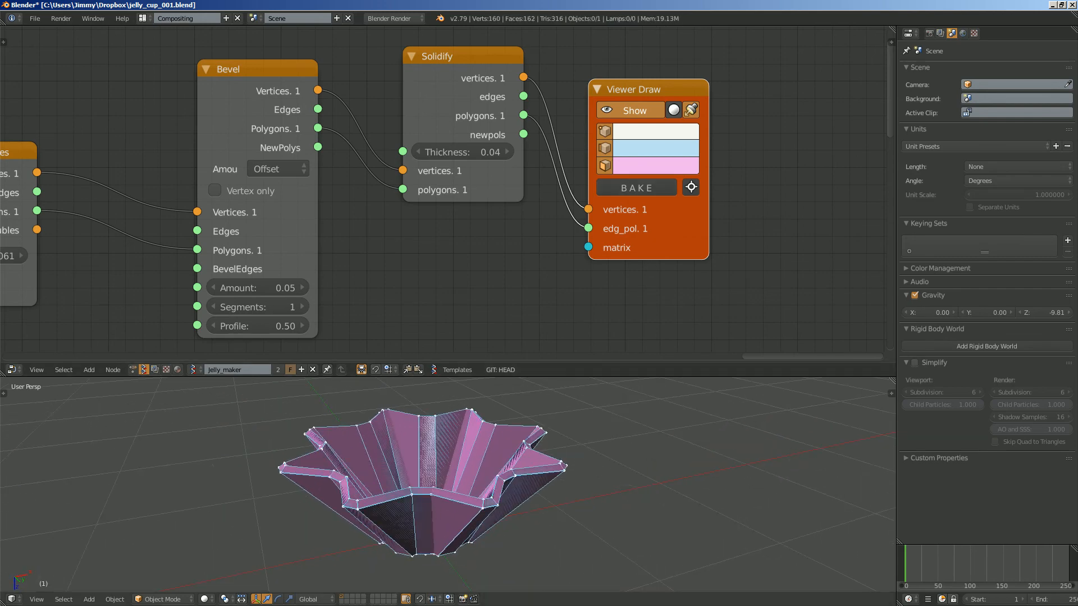
key(g)
key(x)
click(646, 449)
shift+middle_drag(646, 449, 477, 503)
Step: Add a level 2 Subdivision Surface modifier to the baked cup and apply Shade Smooth
key(ctrl+2)
key(space)
text(smo)
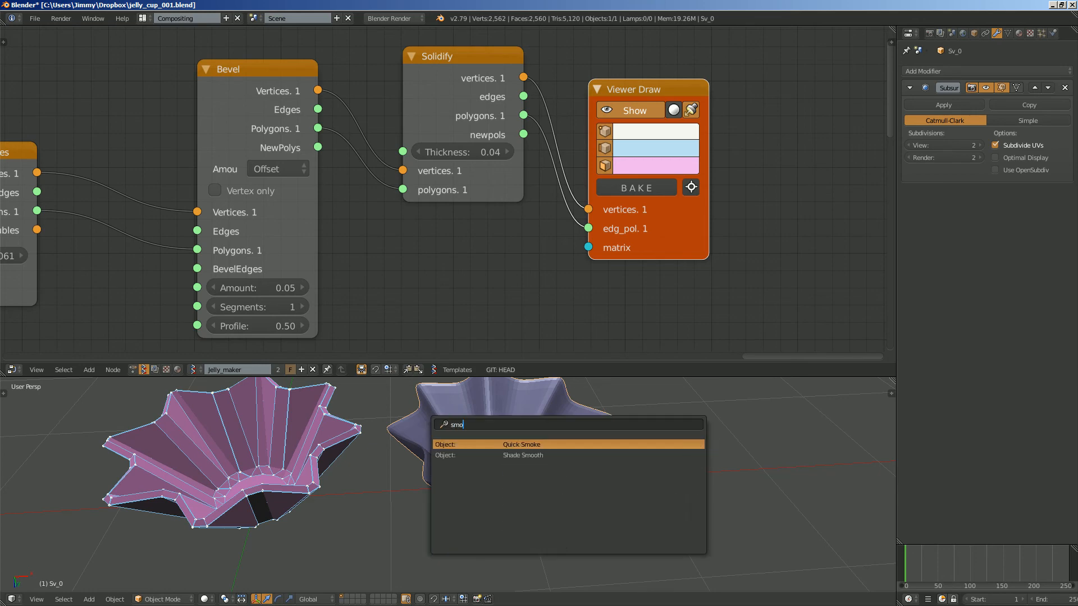
key(Return)
Step: Examine the smoothed cup beside the preview from several angles and review the complete node tree
middle_drag(506, 466, 800, 420)
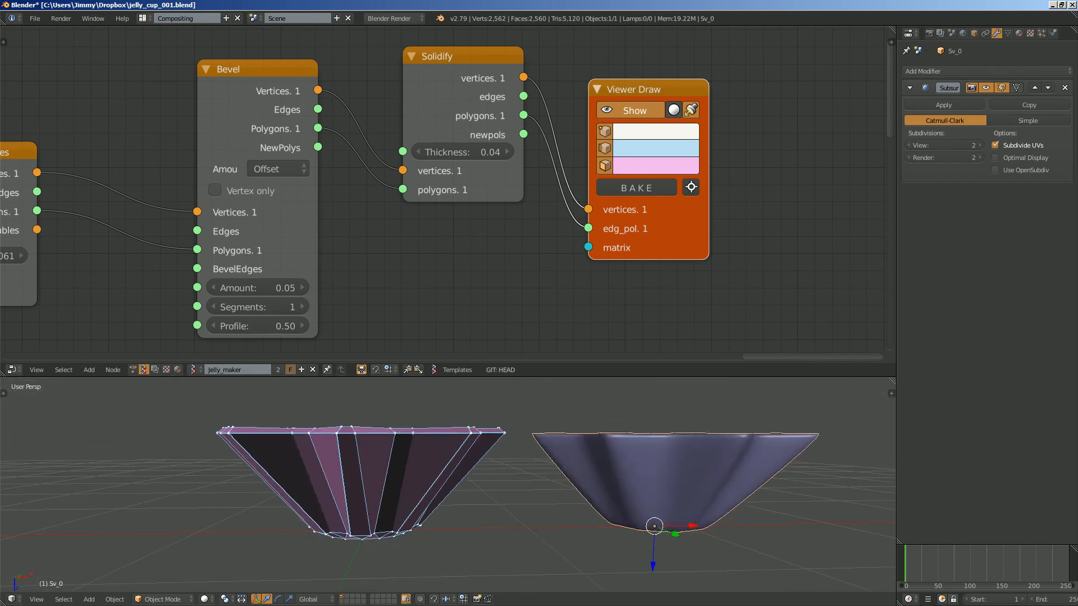
middle_drag(382, 536, 373, 488)
middle_drag(376, 241, 578, 236)
scroll(381, 255, down, 12)
scroll(504, 173, down, 7)
middle_drag(402, 190, 698, 147)
scroll(402, 173, down, 3)
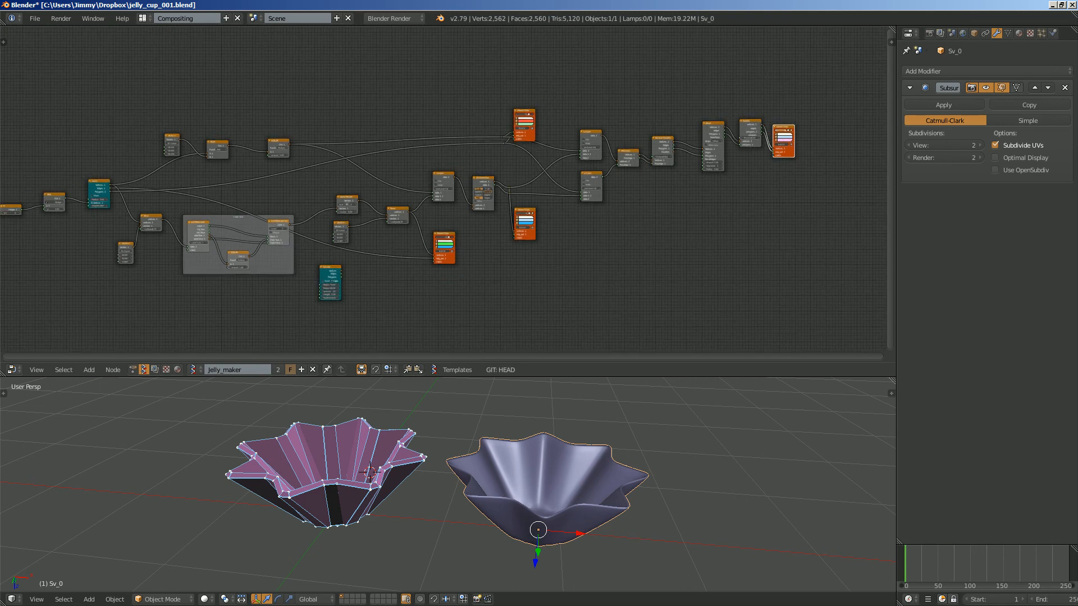
scroll(402, 173, up, 2)
middle_drag(402, 173, 451, 175)
middle_drag(438, 461, 434, 435)
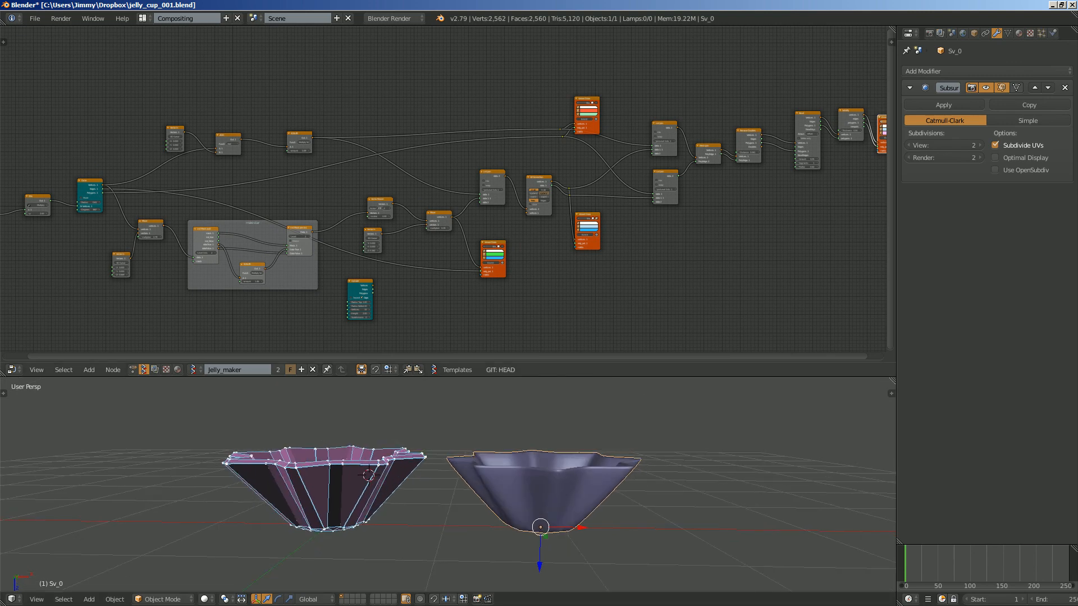
scroll(442, 191, down, 1)
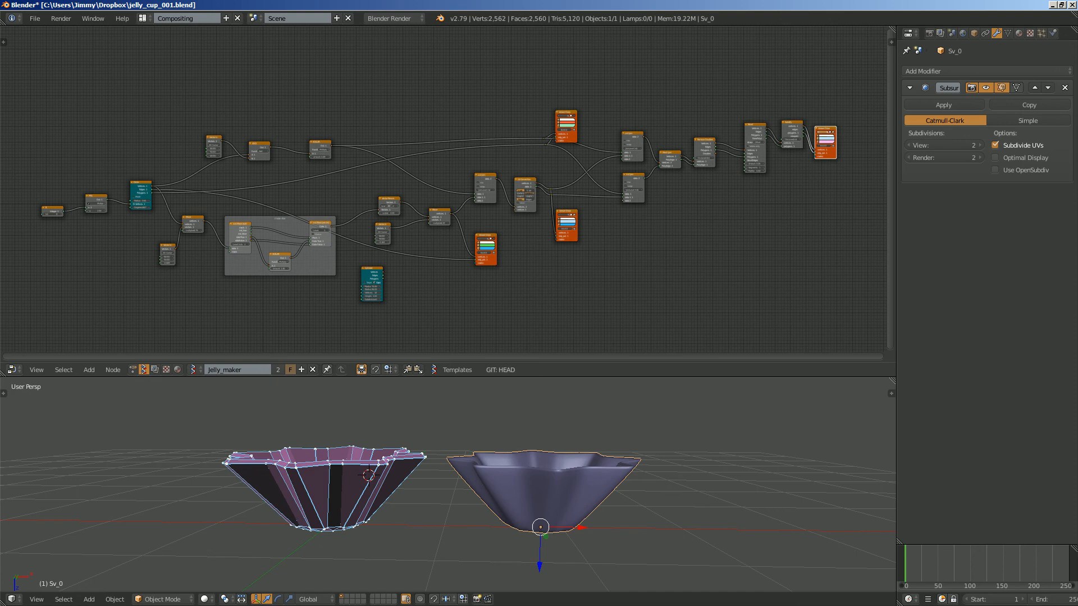